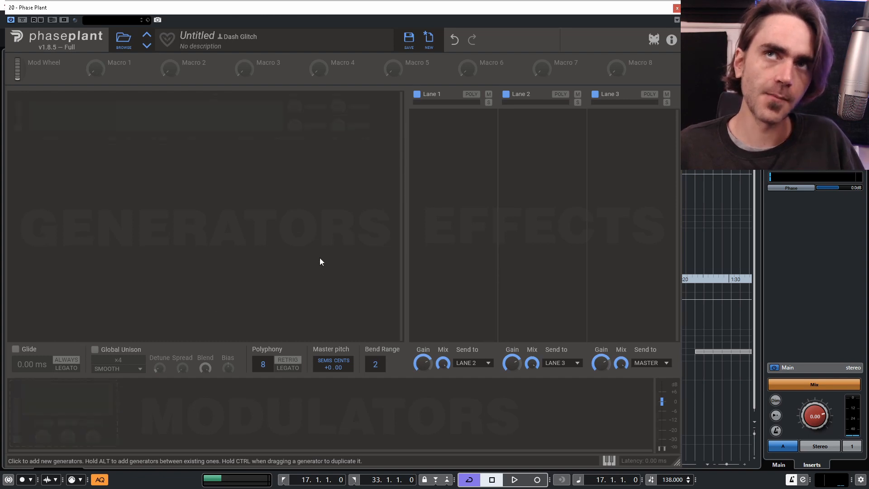
- Add an Analog generator and set its waveform to sine
click(73, 114)
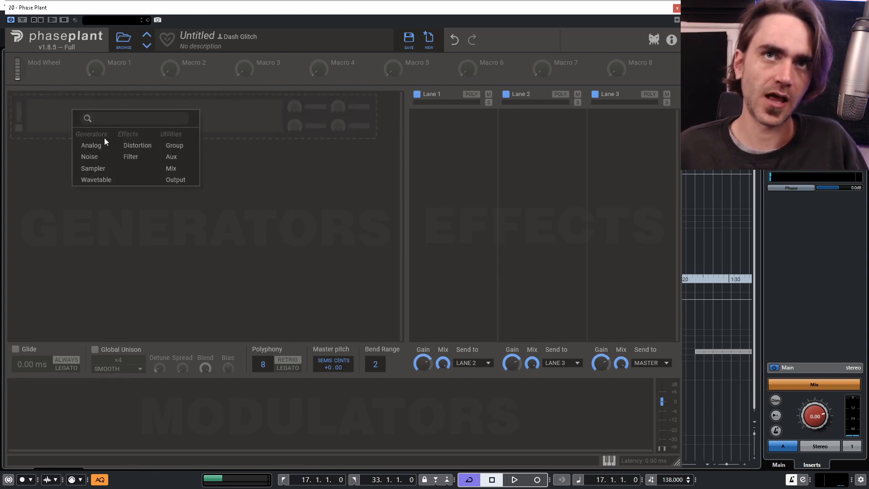
click(91, 145)
click(316, 155)
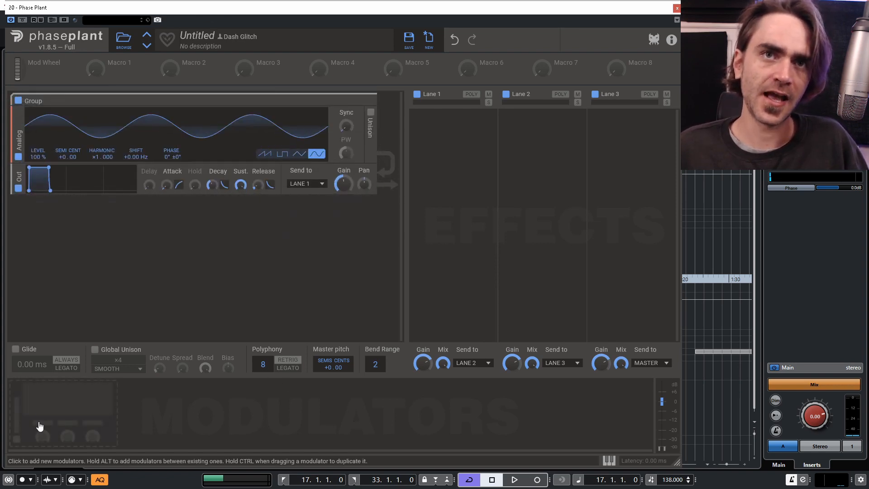
- Add an LFO modulator and set its rate to 0.16 Hz
click(40, 425)
click(55, 435)
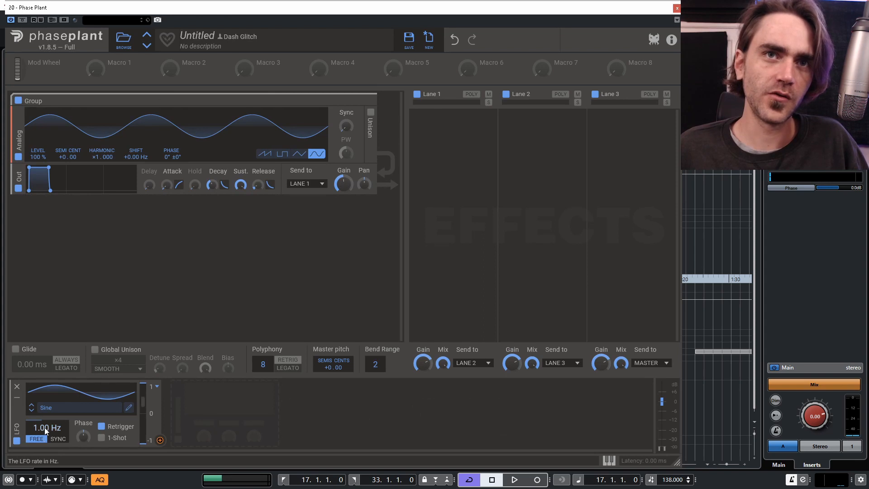
drag(45, 430, 45, 452)
- Open the LFO curve for editing and draw descending steps from 100% to 17% across the first six grid columns
click(129, 407)
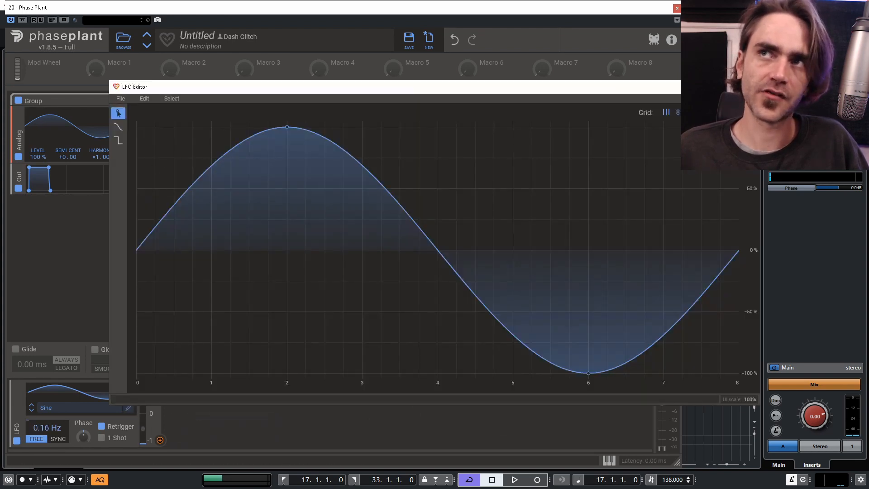
click(751, 86)
click(130, 407)
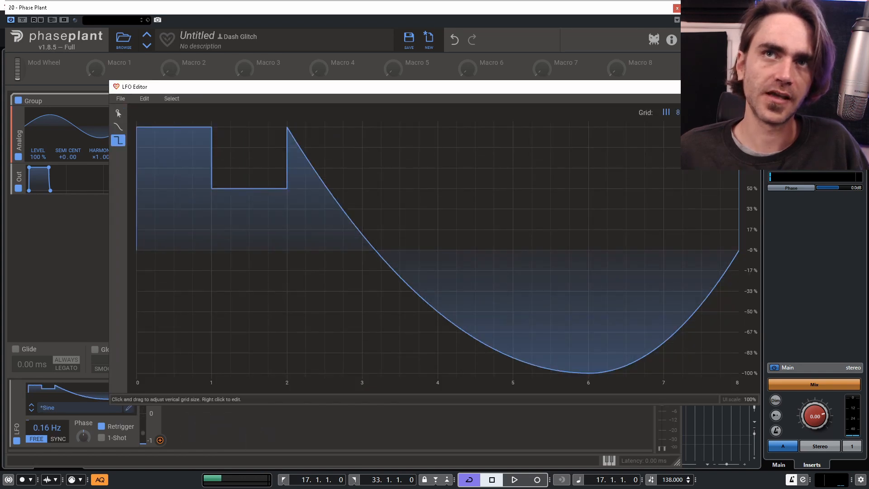
click(229, 147)
click(317, 168)
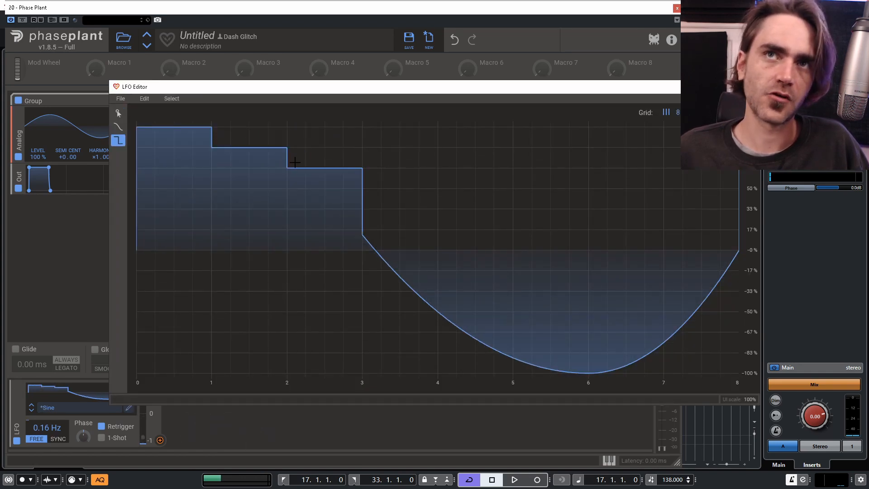
click(396, 189)
click(462, 209)
click(532, 229)
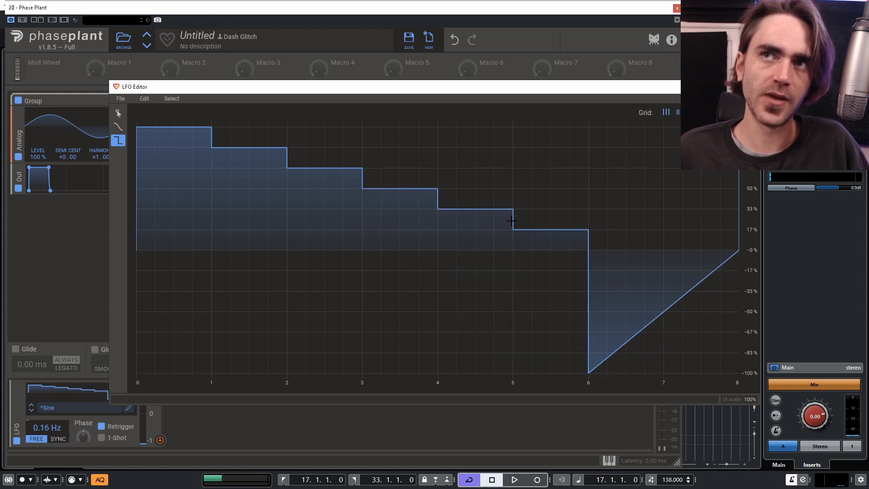
- Redraw the LFO steps from the second column on at 67, 33, 17, -17, -50, -67 and -100%, and close the editor
click(229, 171)
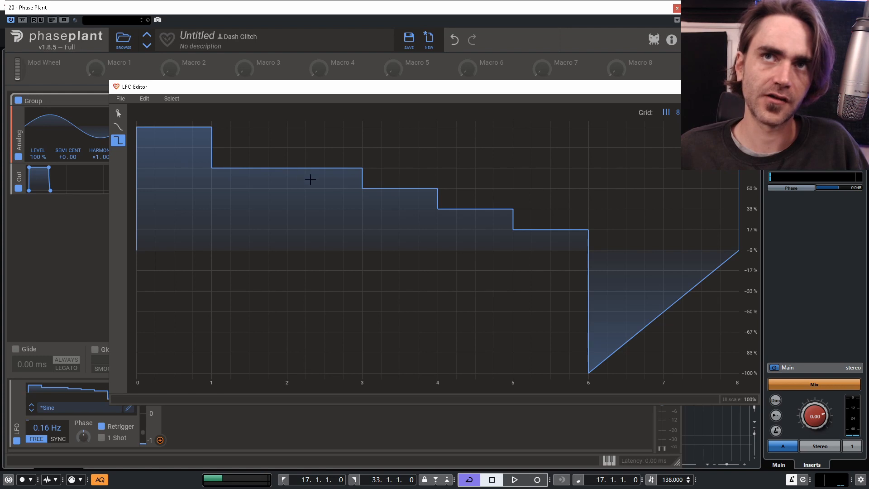
click(309, 207)
click(410, 237)
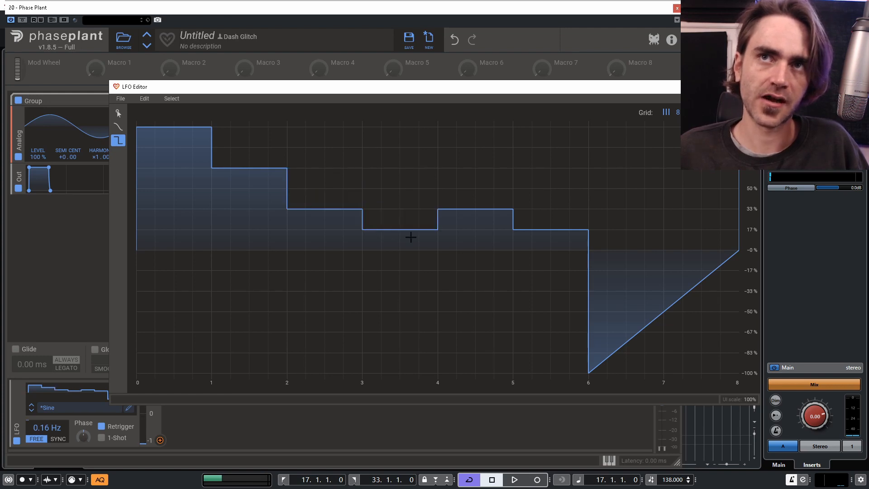
click(452, 265)
click(536, 305)
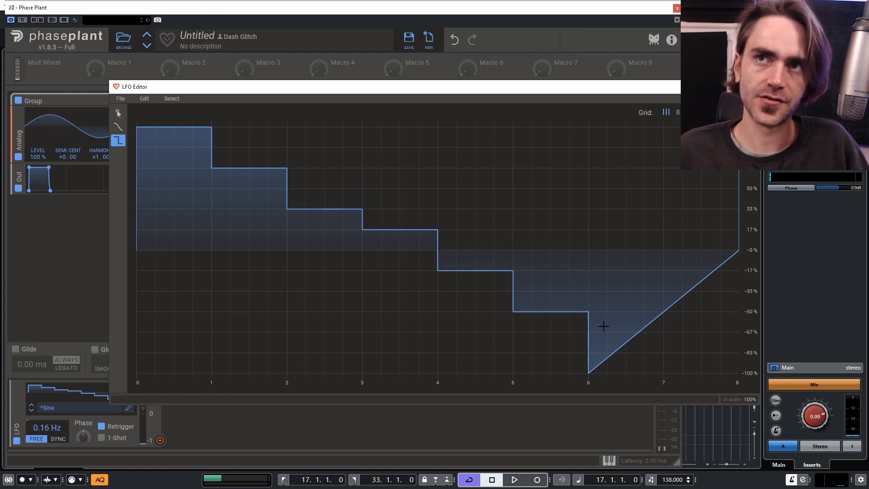
click(610, 333)
click(695, 361)
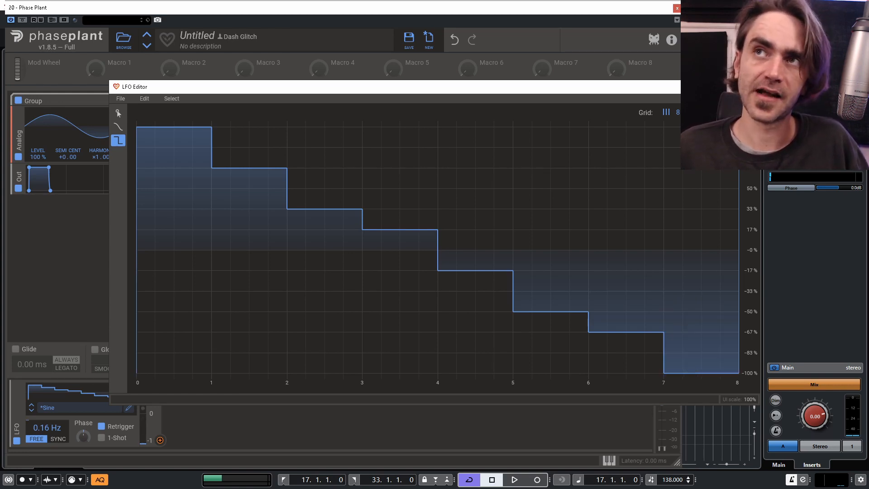
click(750, 87)
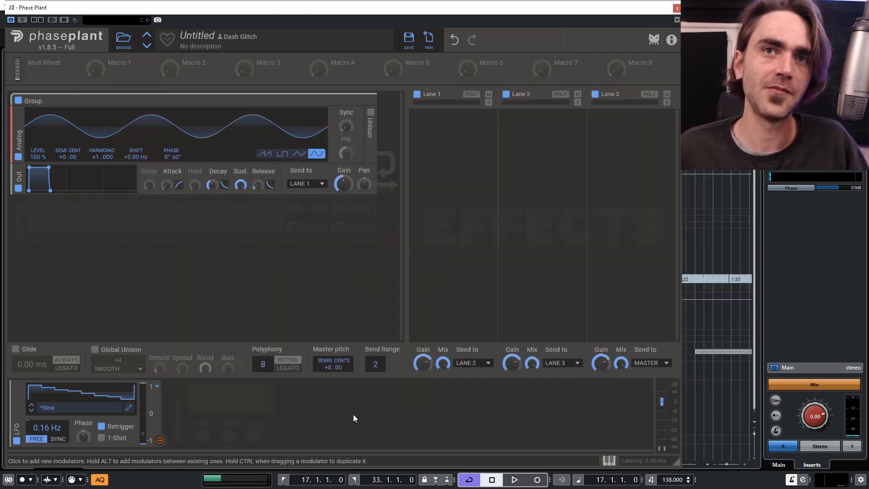
- Set the LFO rate to 0.10 Hz, and shift its phase offset before returning it to zero
drag(45, 429, 83, 430)
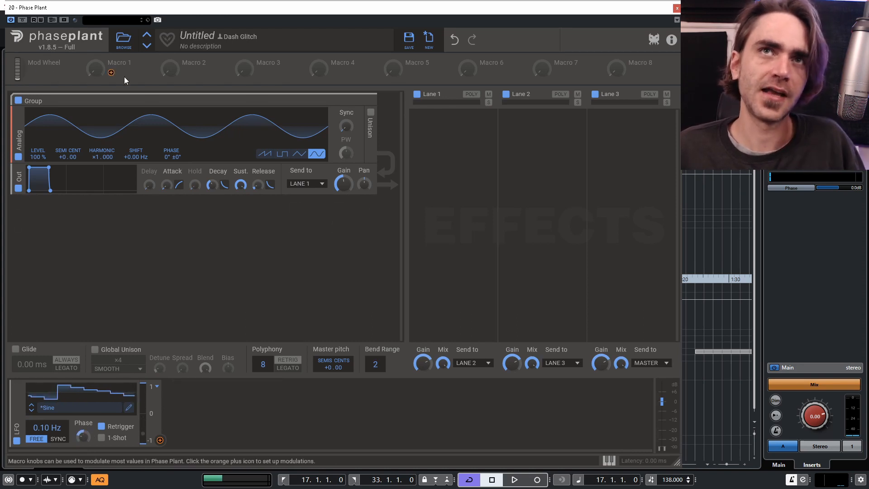
click(159, 440)
click(319, 399)
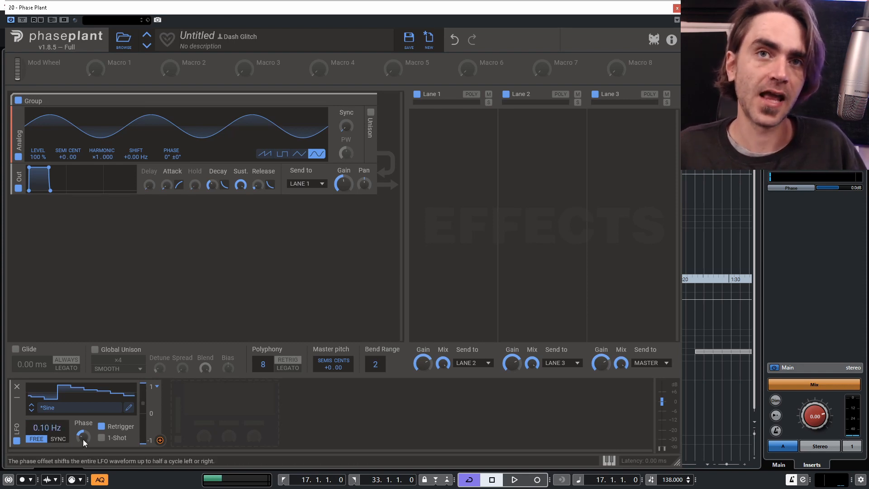
drag(83, 438, 82, 415)
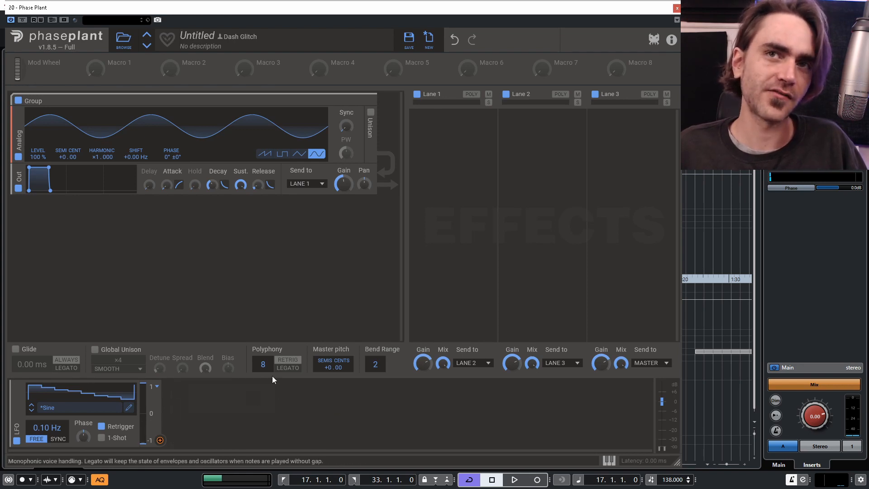
mouse_move(37, 411)
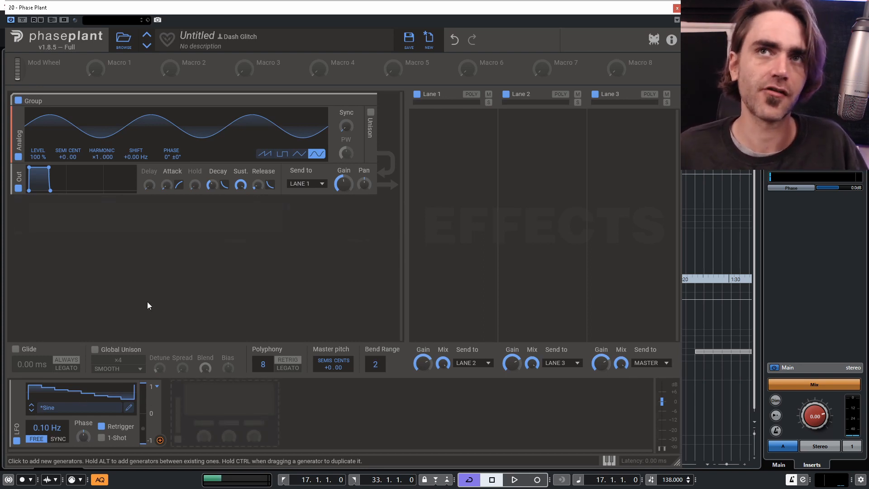
mouse_move(23, 398)
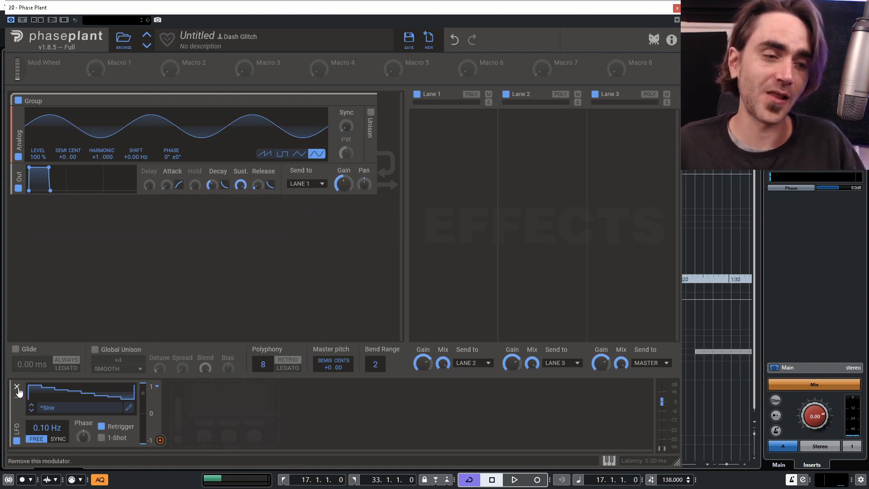
- Add a Wavetable generator below the output and remove the LFO modulator
click(50, 216)
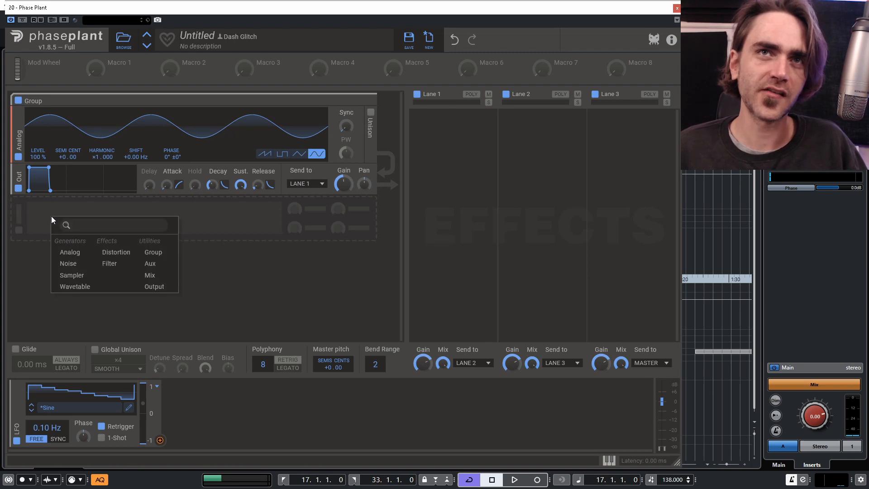
click(76, 287)
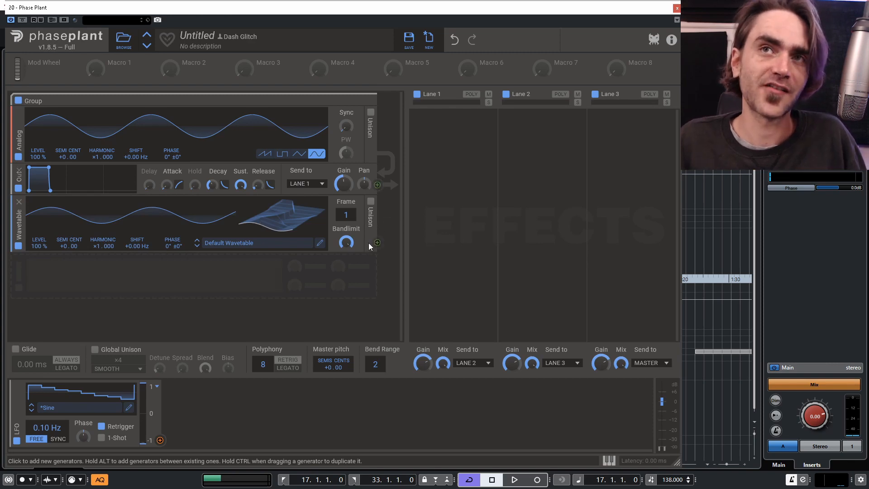
click(322, 244)
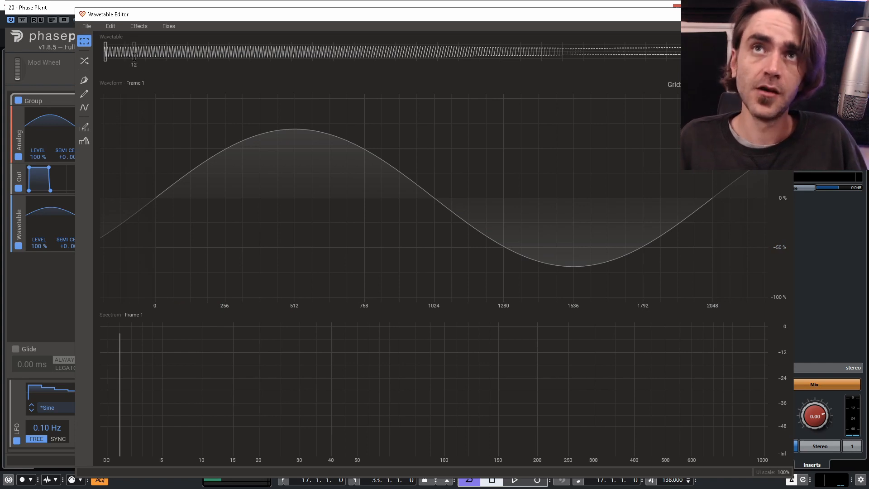
click(785, 14)
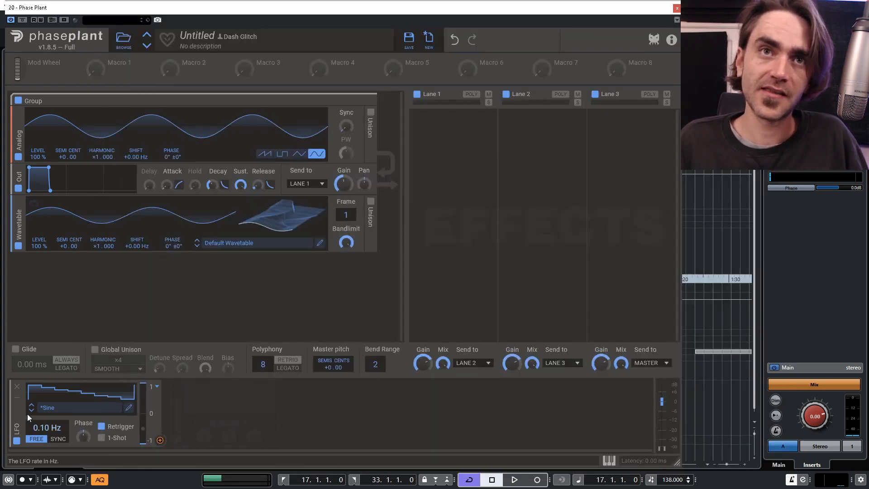
click(21, 390)
key(Delete)
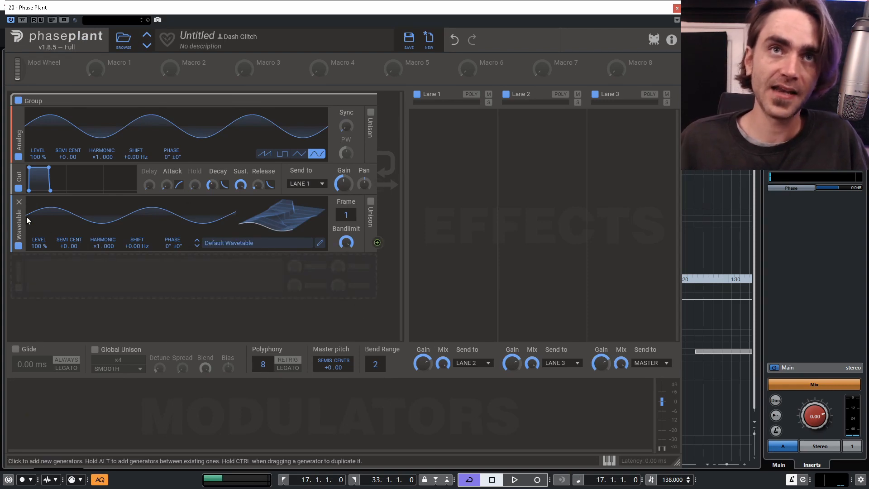
- Create a new empty wavetable for the Wavetable generator and refine the waveform's vertical grid to 17% increments
click(319, 243)
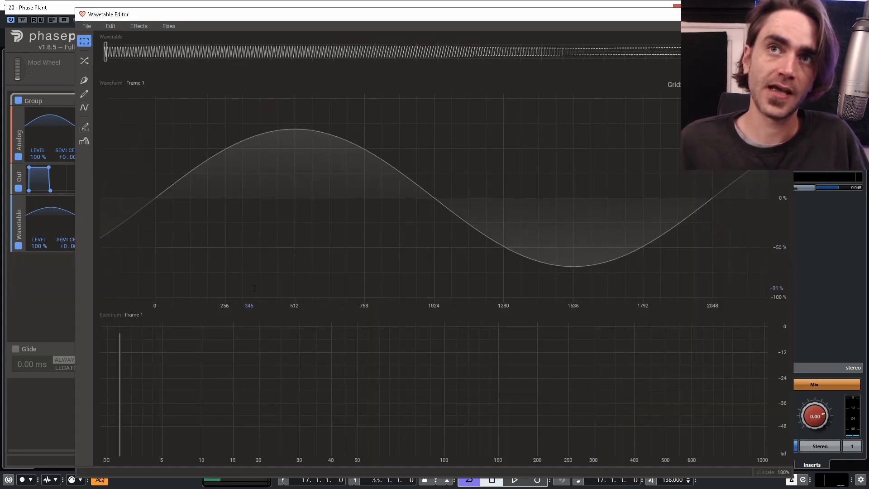
click(95, 27)
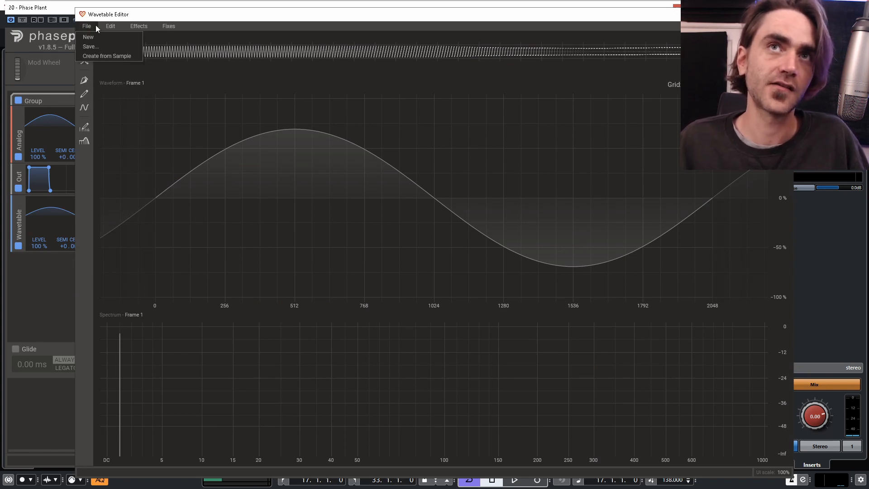
click(88, 37)
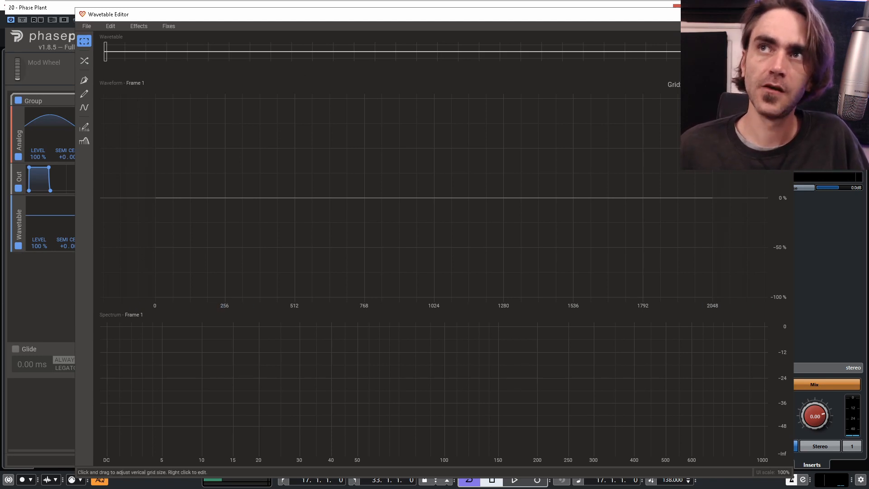
drag(715, 85, 715, 59)
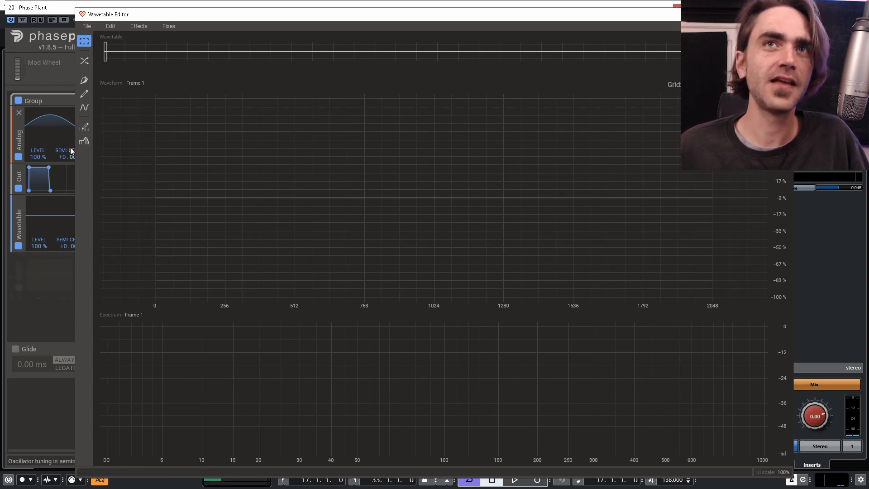
- With the Pen tool, draw a descending staircase from sample 1024 at 0%, stepping down to -17% and -33% in equal widths
click(84, 80)
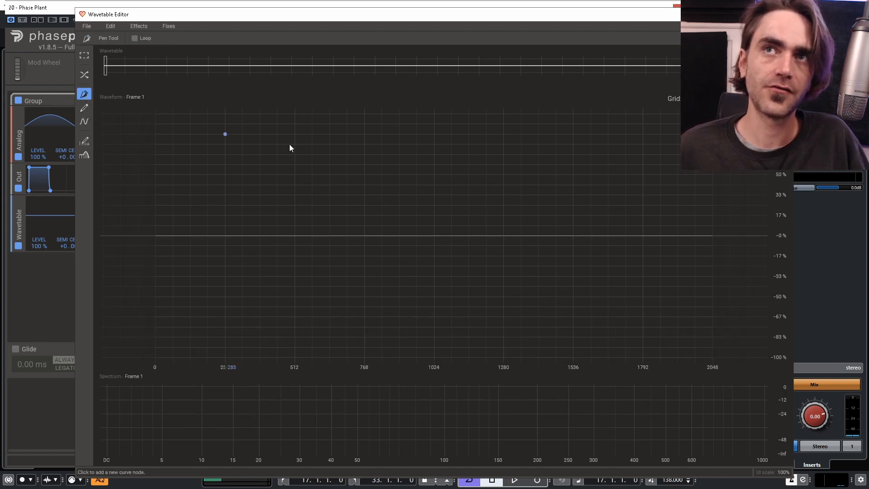
click(442, 236)
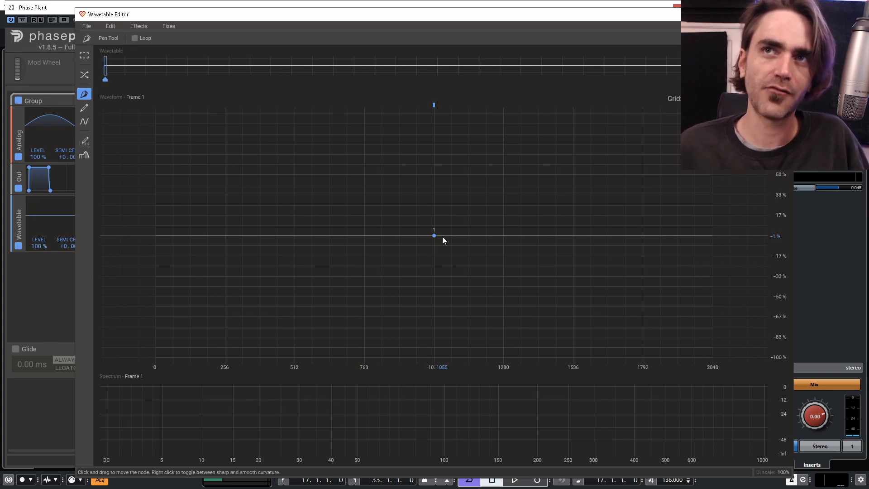
click(468, 237)
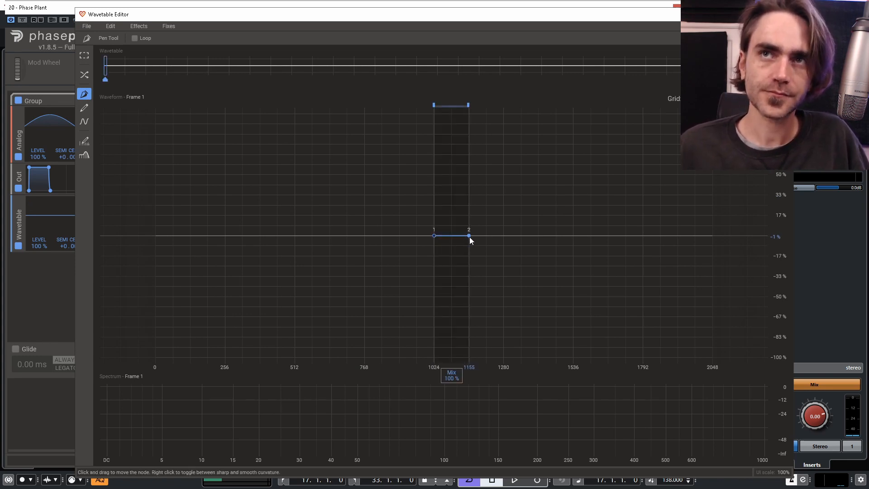
click(470, 256)
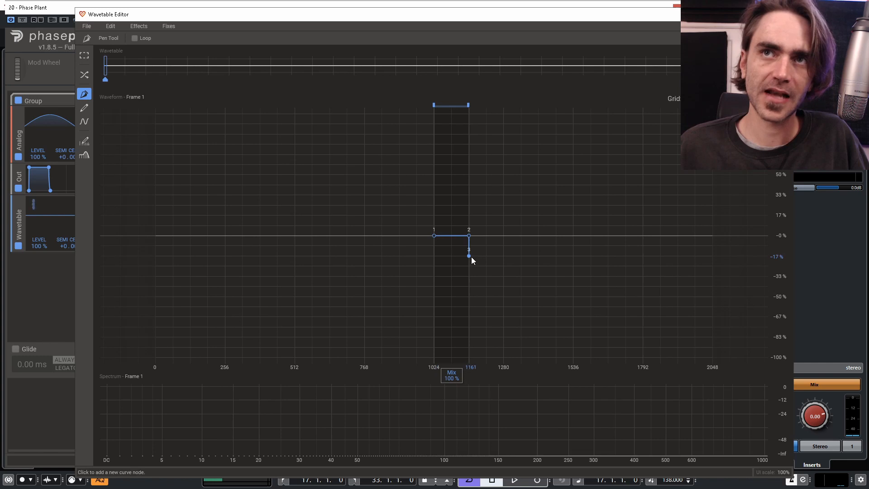
click(504, 257)
click(504, 276)
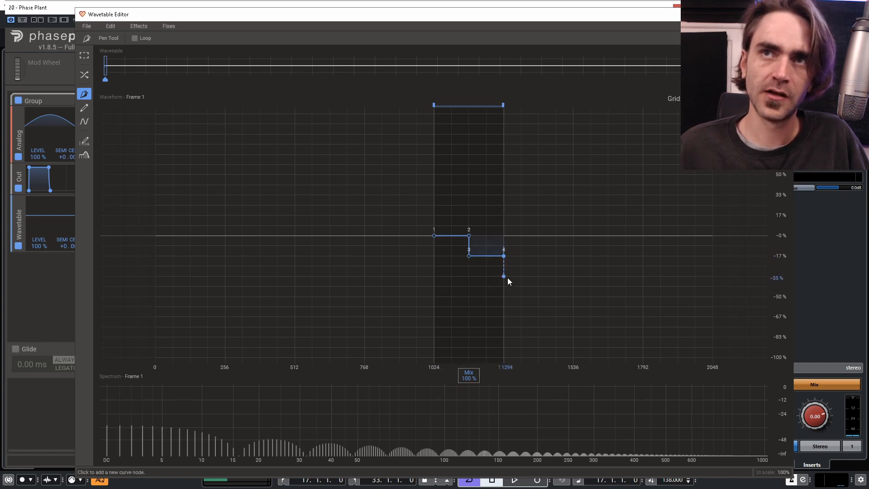
click(538, 277)
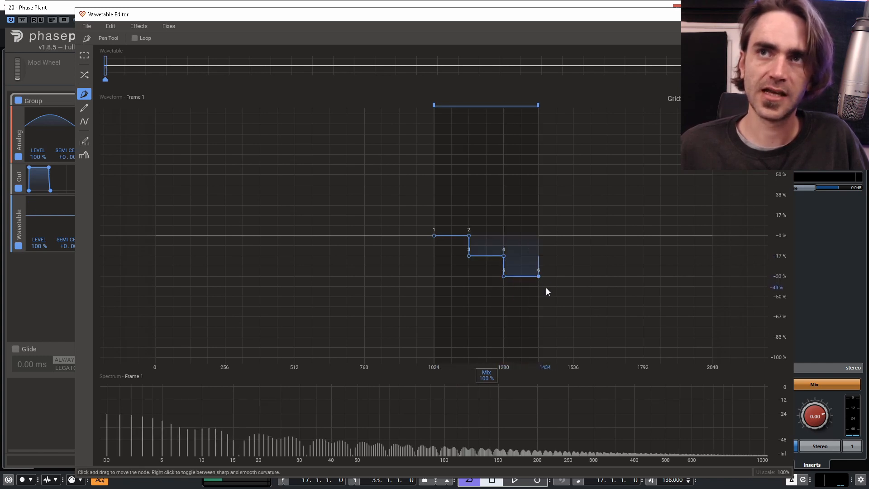
- Extend the descending staircase with equal-width steps at about -42%, -58% and -75%, ending at sample 1792
click(554, 283)
drag(556, 287, 539, 286)
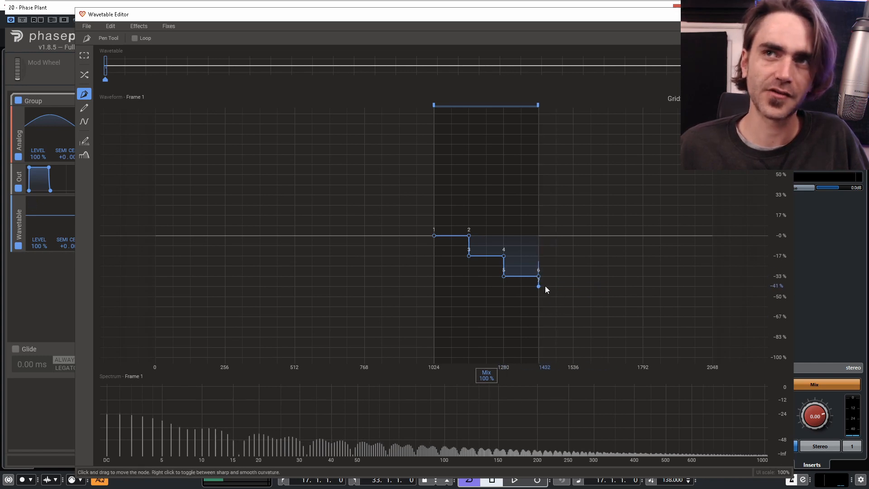
click(575, 287)
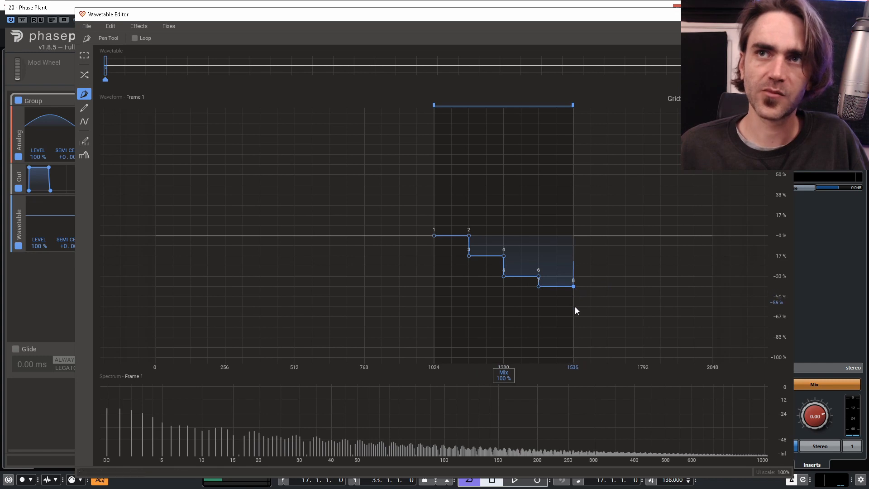
click(574, 306)
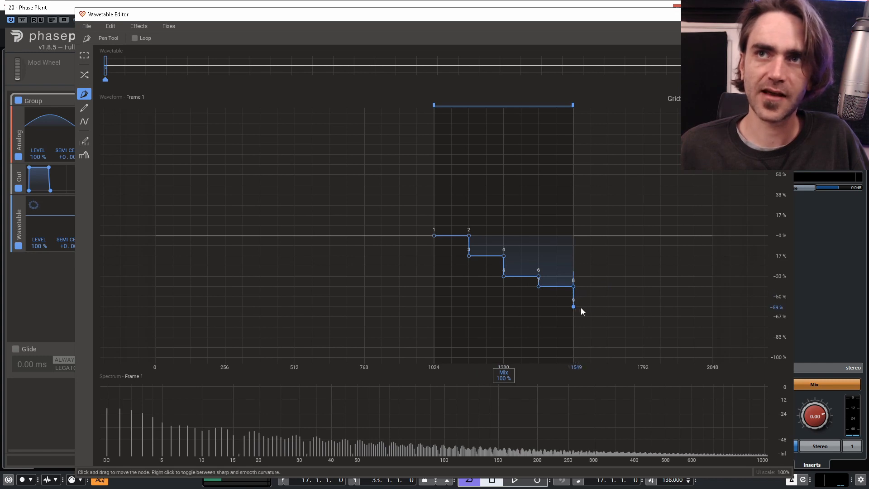
click(608, 307)
click(608, 326)
click(643, 326)
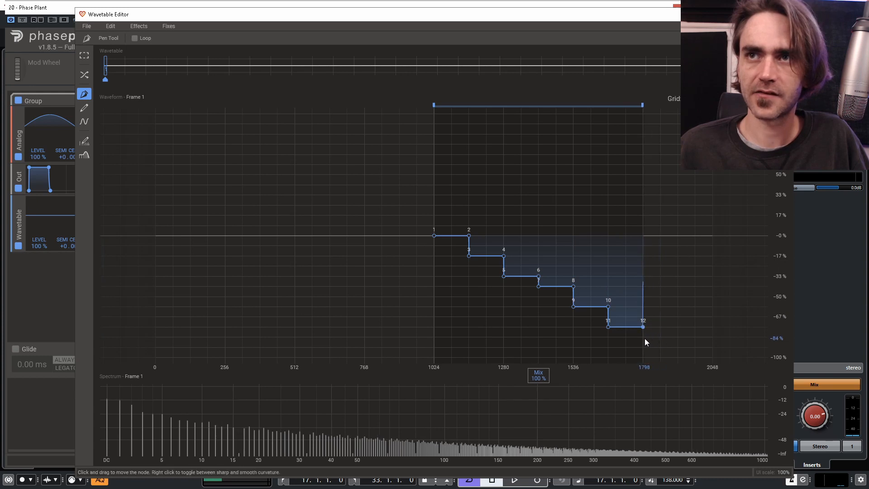
- Finish the lower half of the staircase with equal-width steps at -83% and -100%, ending at sample 2048
click(660, 337)
drag(660, 336, 643, 337)
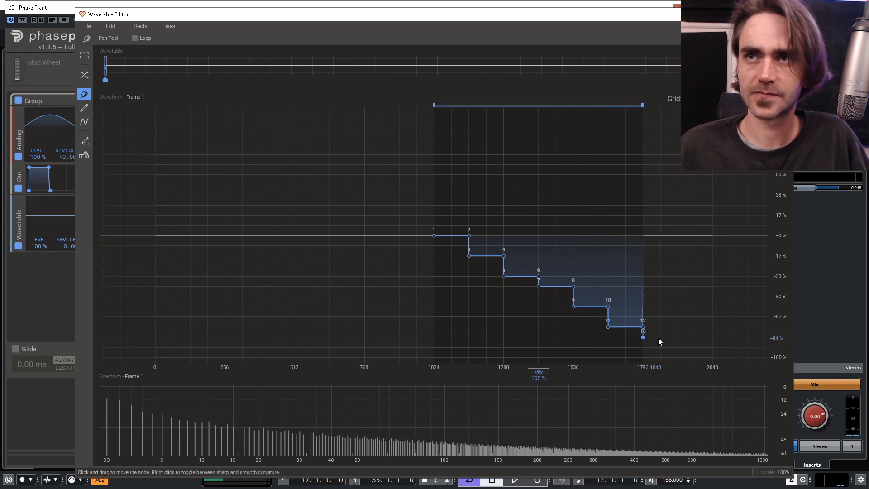
click(677, 336)
click(678, 357)
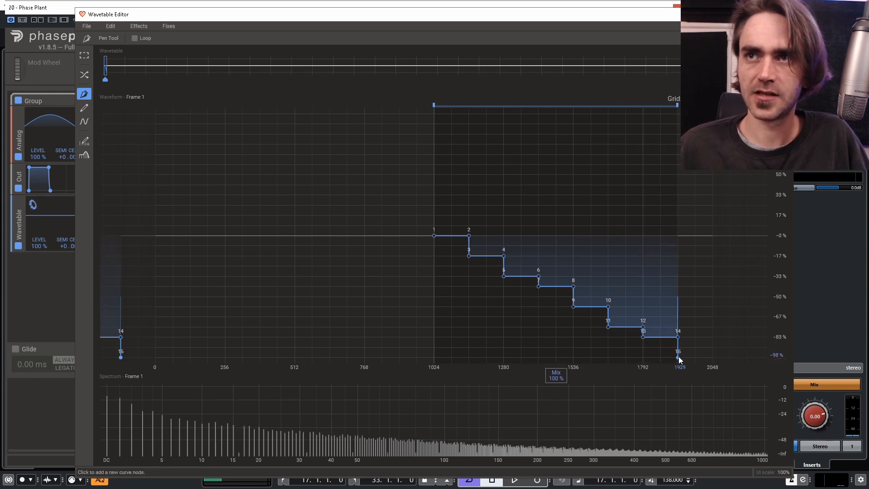
click(713, 357)
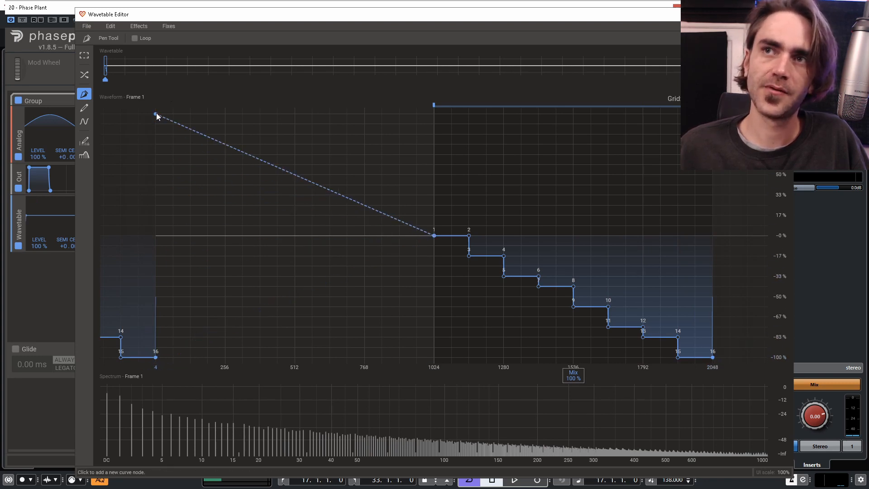
- Draw the waveform's first half as a staircase descending from 100% at sample 0 to 0%, then apply it and close the Wavetable Editor
click(156, 114)
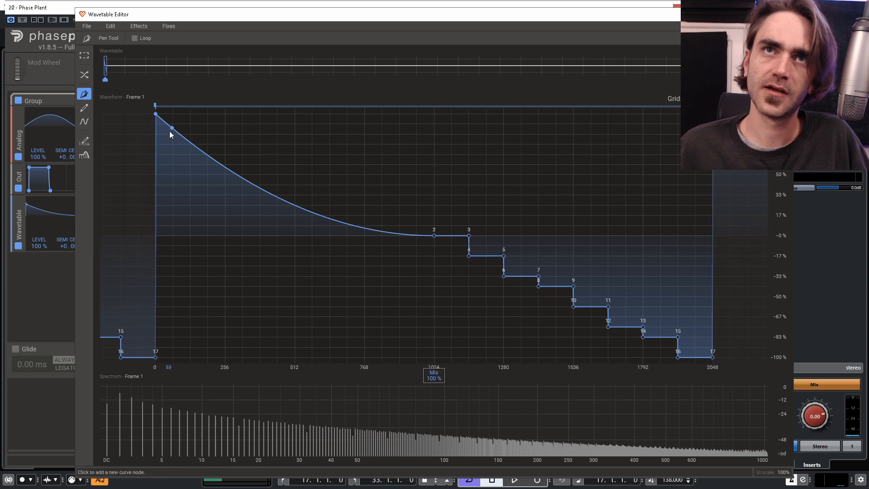
mouse_move(170, 131)
mouse_down()
mouse_move(189, 116)
mouse_move(204, 124)
mouse_move(189, 140)
mouse_move(232, 134)
mouse_move(228, 161)
mouse_move(268, 154)
mouse_move(260, 167)
mouse_move(297, 165)
mouse_move(295, 184)
mouse_move(303, 164)
mouse_move(290, 186)
mouse_move(329, 185)
mouse_move(329, 205)
mouse_move(400, 216)
mouse_move(399, 235)
mouse_up()
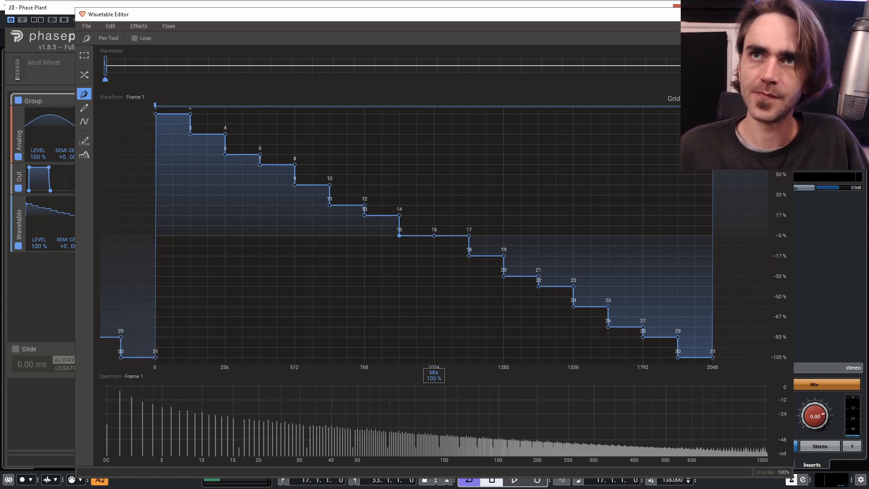
click(776, 38)
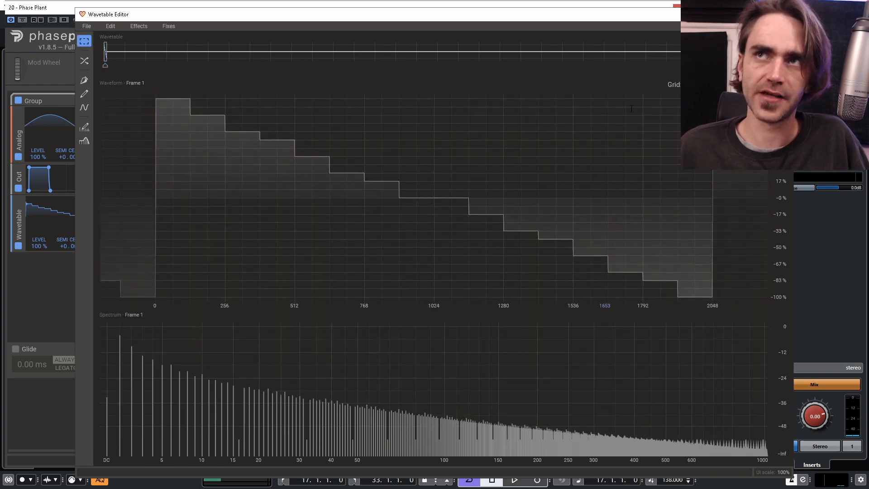
click(783, 14)
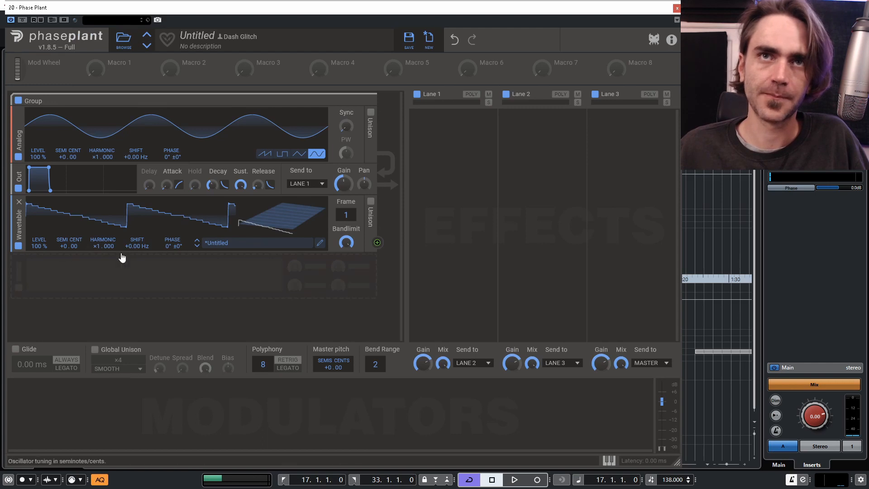
- Set the Wavetable generator's harmonic to ×0.000 and make it modulate the Analog oscillator's pitch by 24
drag(97, 247, 96, 253)
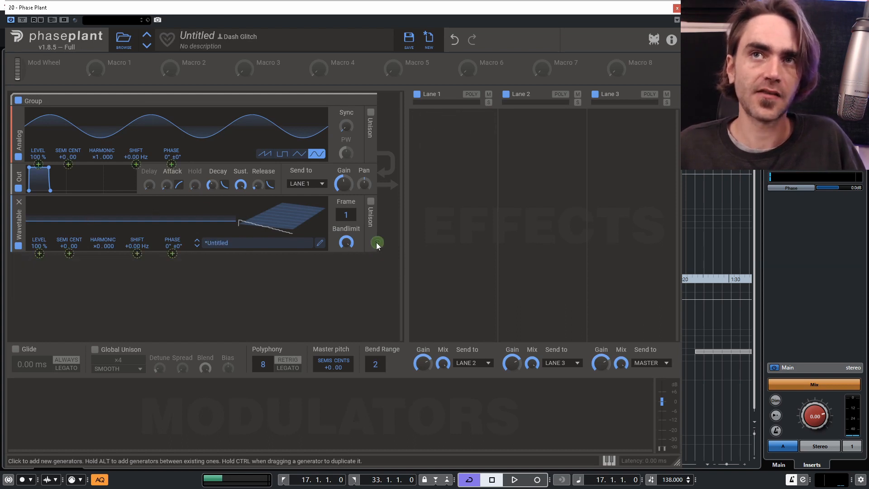
drag(376, 243, 64, 166)
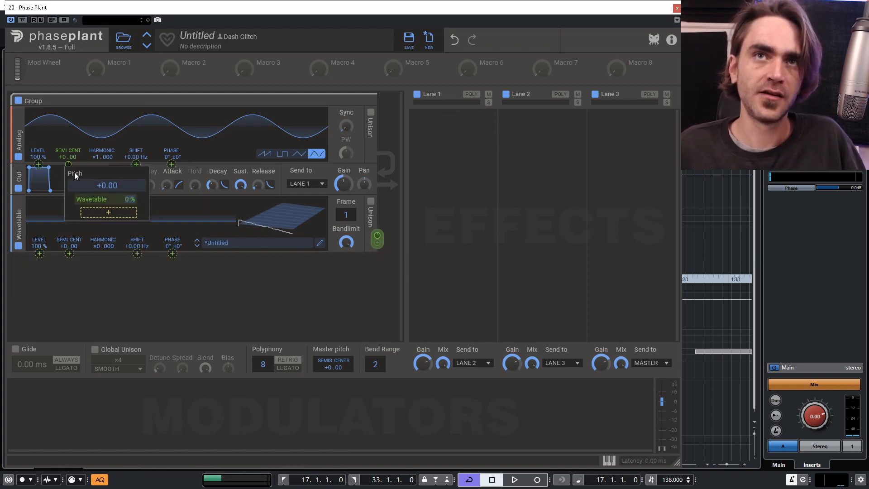
text(25)
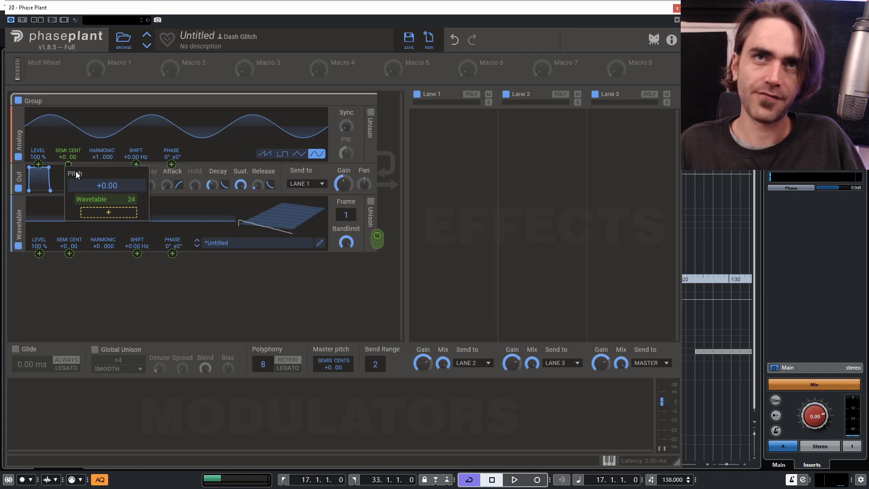
key(Return)
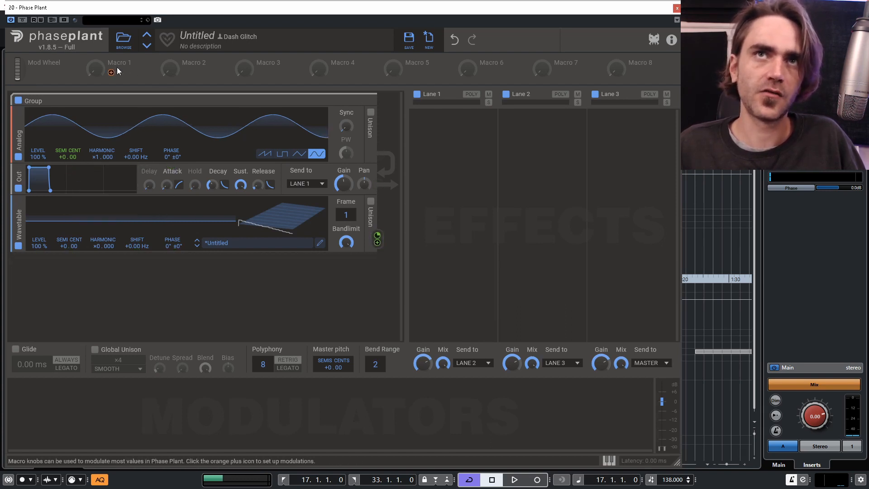
- Assign Macro 1 to modulate the Wavetable generator's phase, and set that phase to 164°
drag(111, 74, 173, 253)
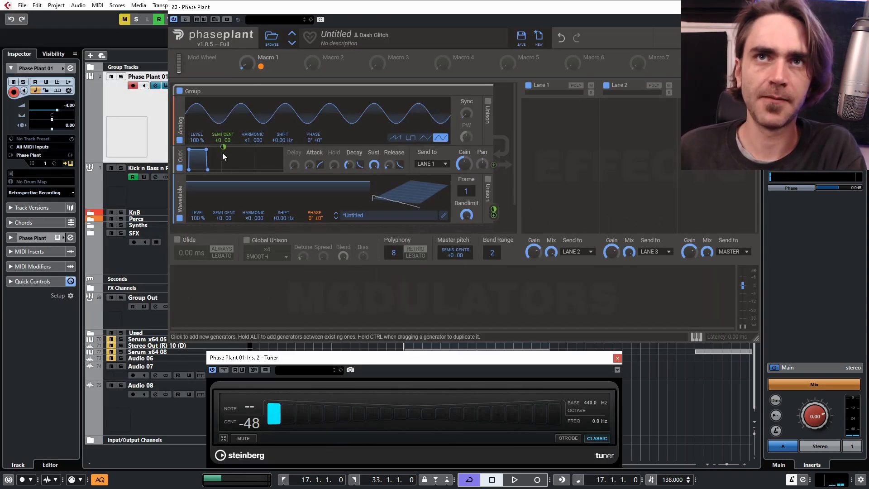
mouse_move(223, 148)
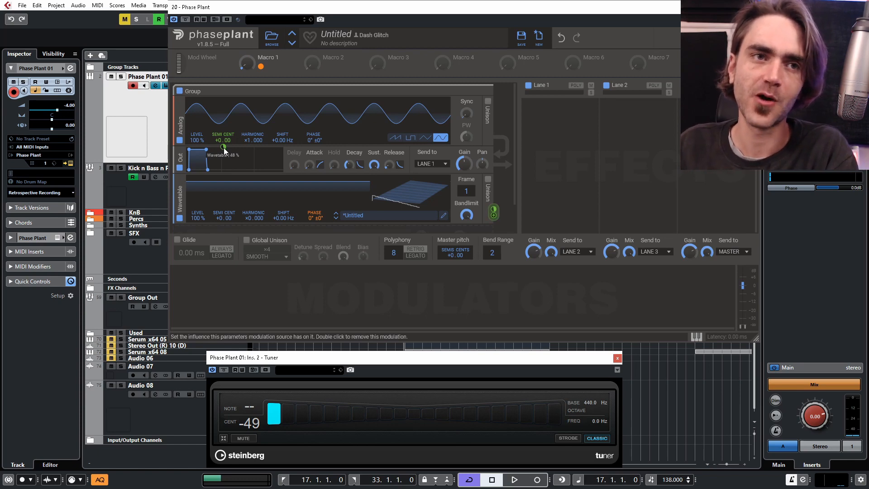
double_click(224, 148)
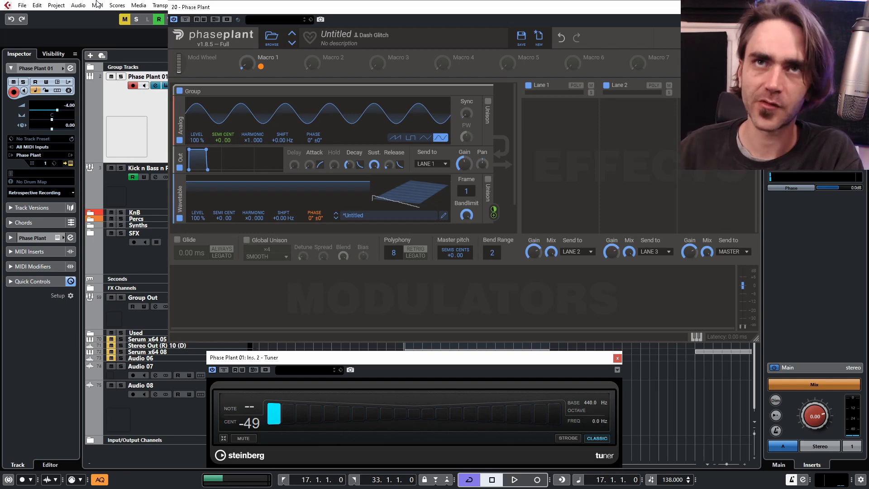
mouse_move(223, 148)
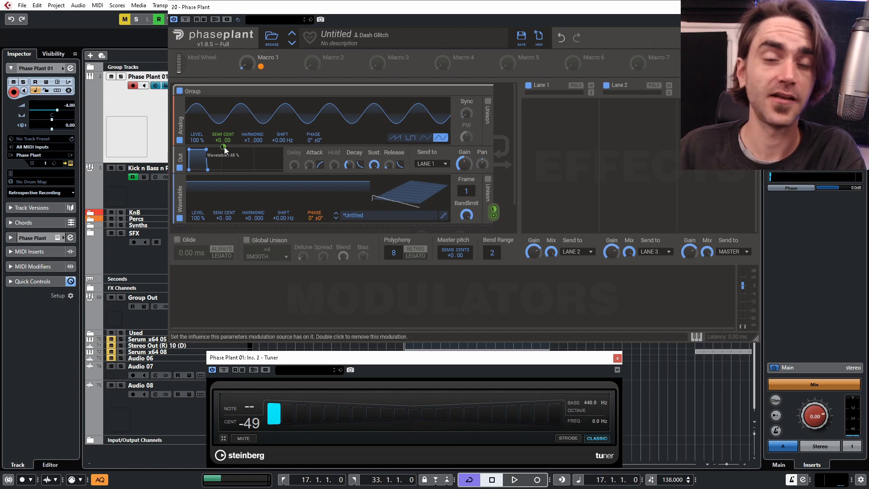
mouse_move(248, 67)
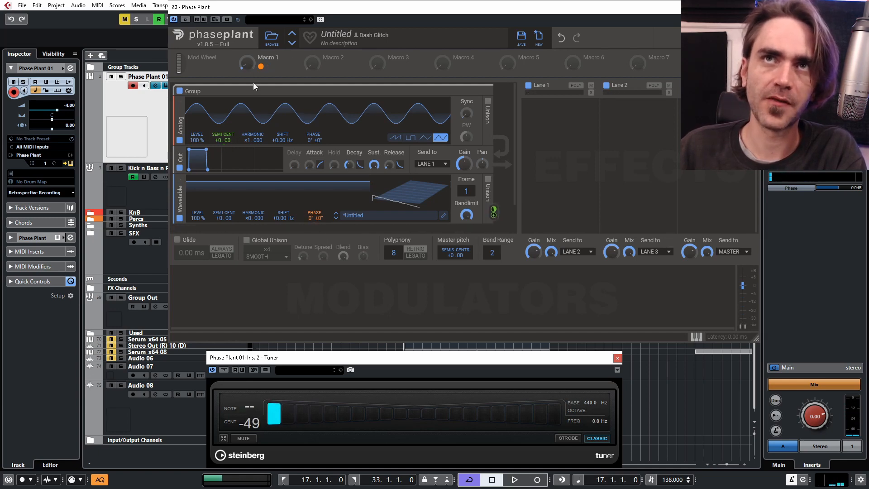
mouse_move(314, 225)
mouse_down()
mouse_move(314, 245)
mouse_move(315, 235)
mouse_up()
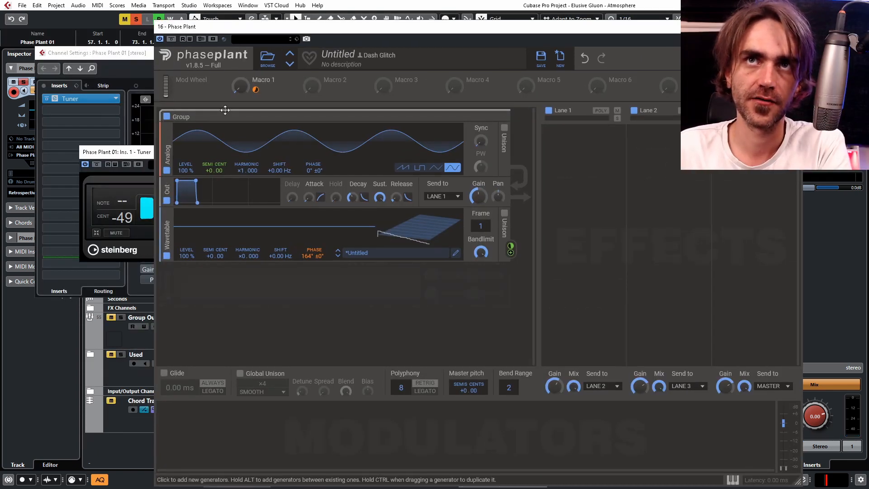
- Arrange the Tuner and Phase Plant windows to be visible together and adjust Macro 1 to check the quantized pitches
drag(144, 152, 125, 106)
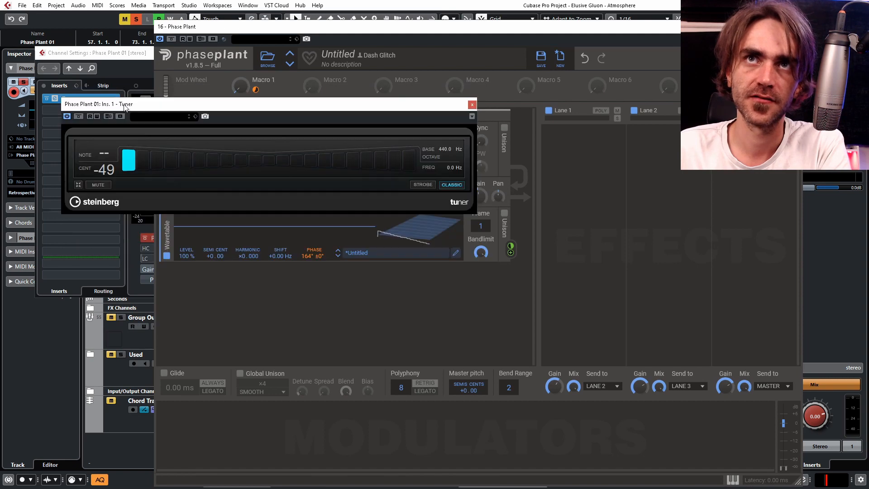
drag(292, 26, 196, 254)
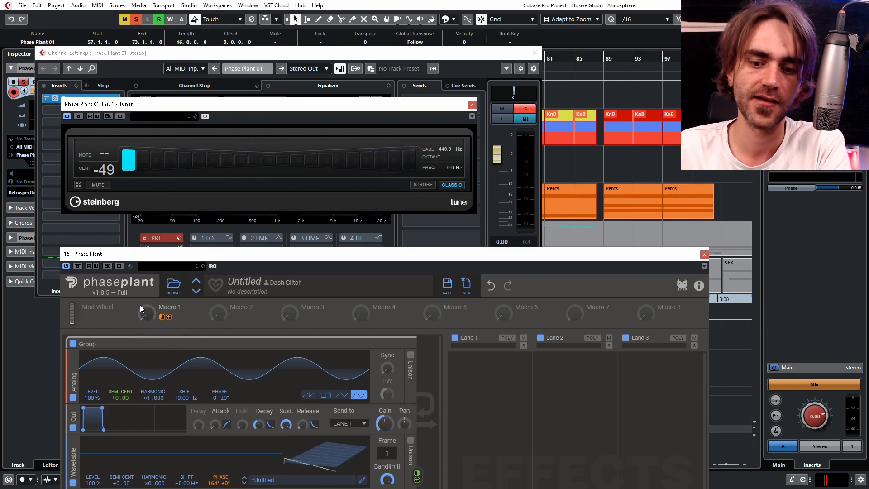
drag(146, 311, 145, 319)
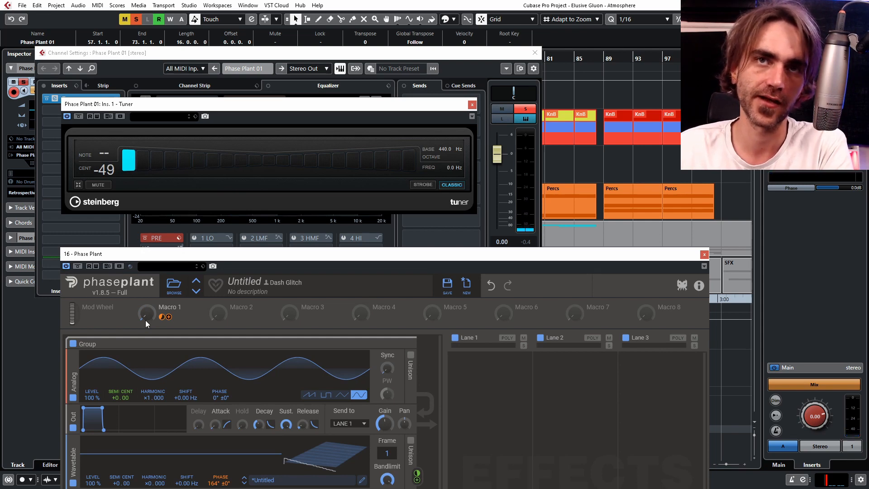
mouse_move(145, 318)
mouse_down()
mouse_move(145, 276)
mouse_move(144, 318)
mouse_up()
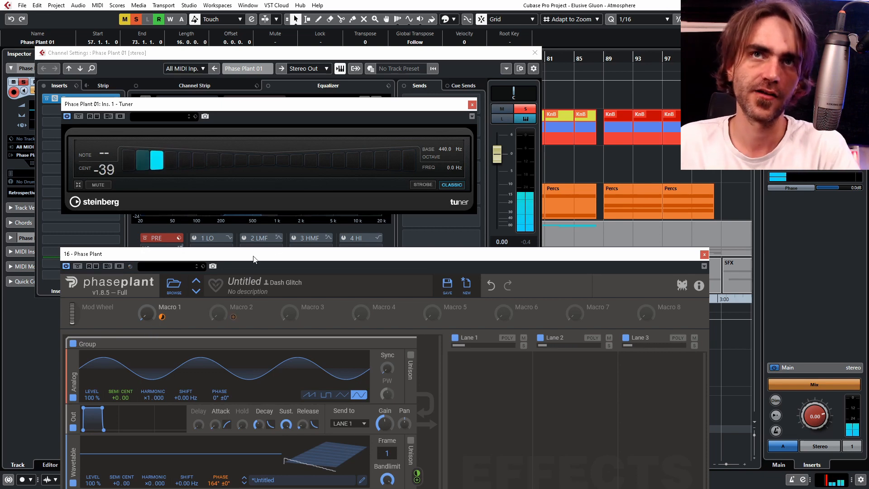
- Reopen the staircase wavetable for editing and save it as "Minor Scale Quantize +48"
drag(277, 254, 277, 220)
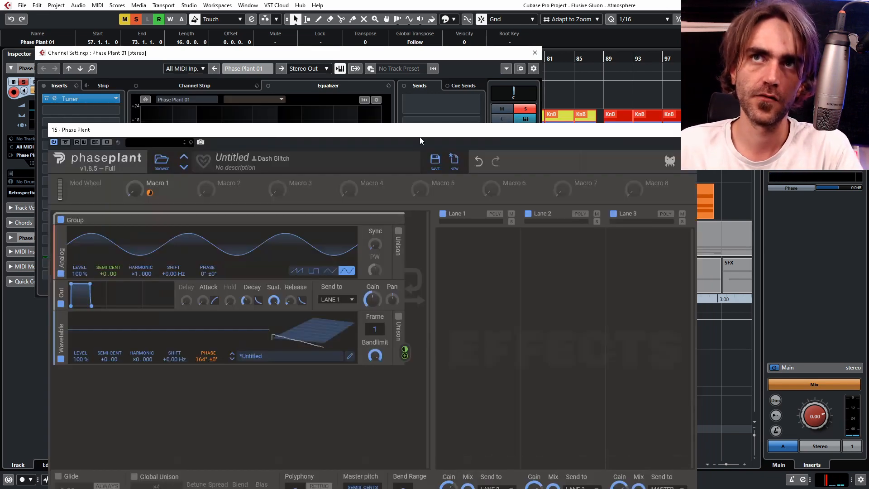
drag(419, 134, 403, 24)
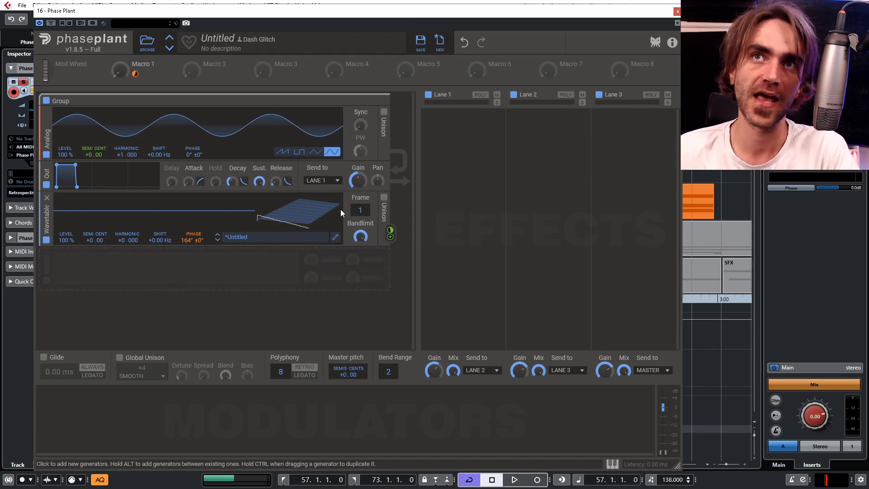
click(335, 236)
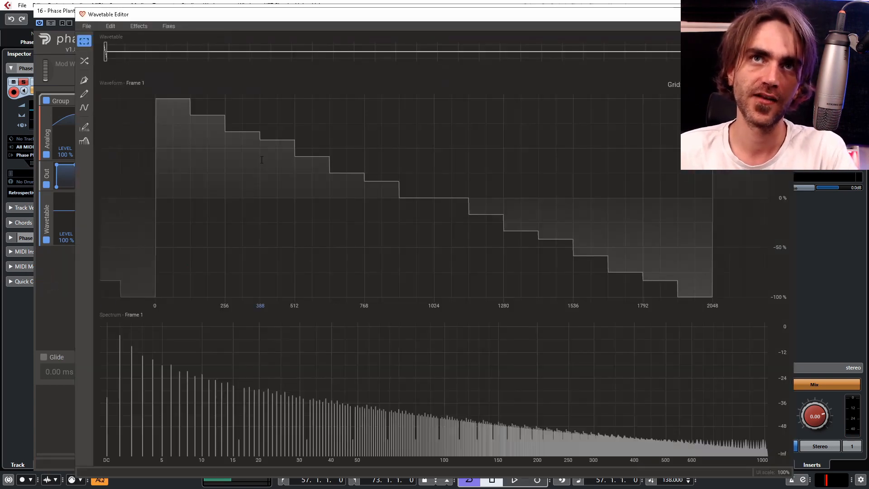
click(86, 26)
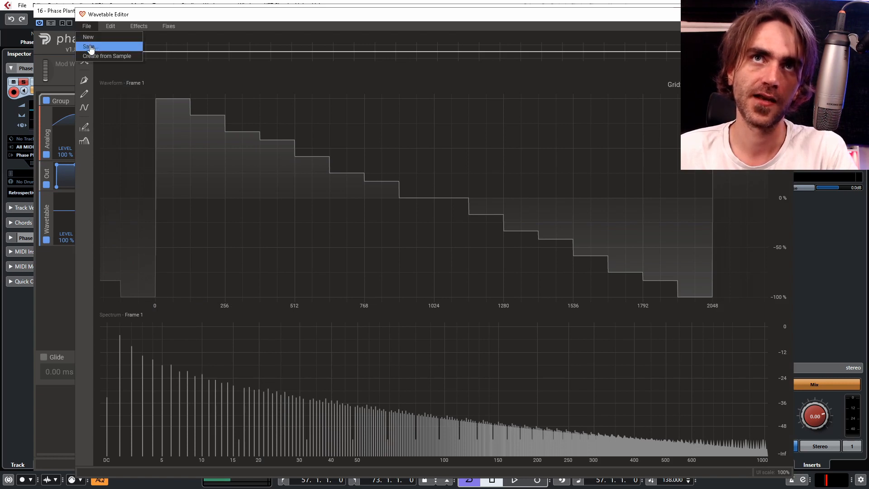
click(90, 47)
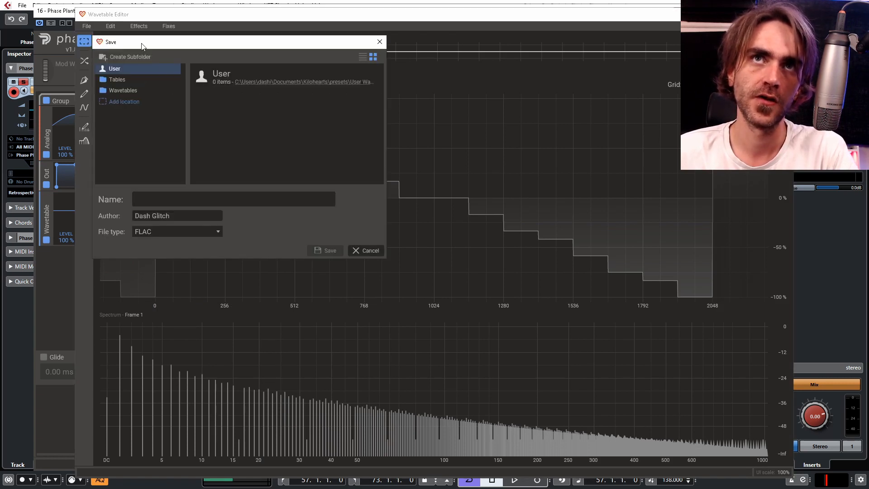
text(Minor Scale Quantize +)
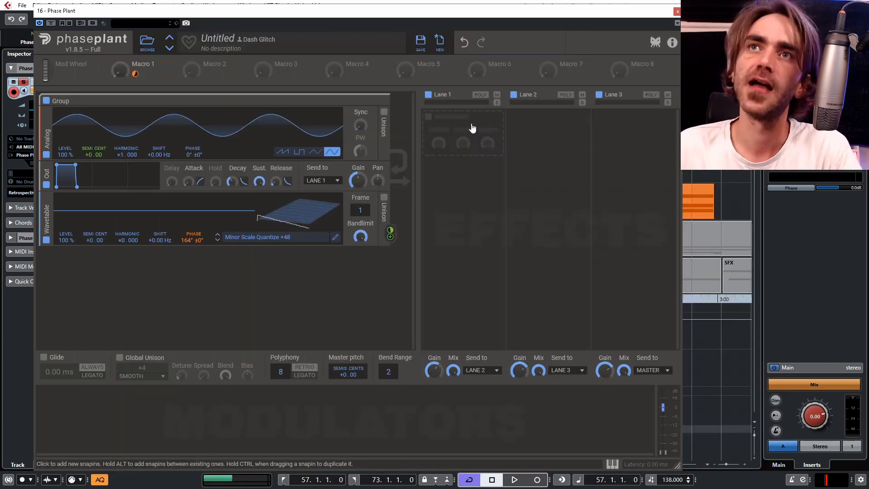
- Add a Reverb followed by two Filter effects to Lane 1
click(471, 130)
click(610, 168)
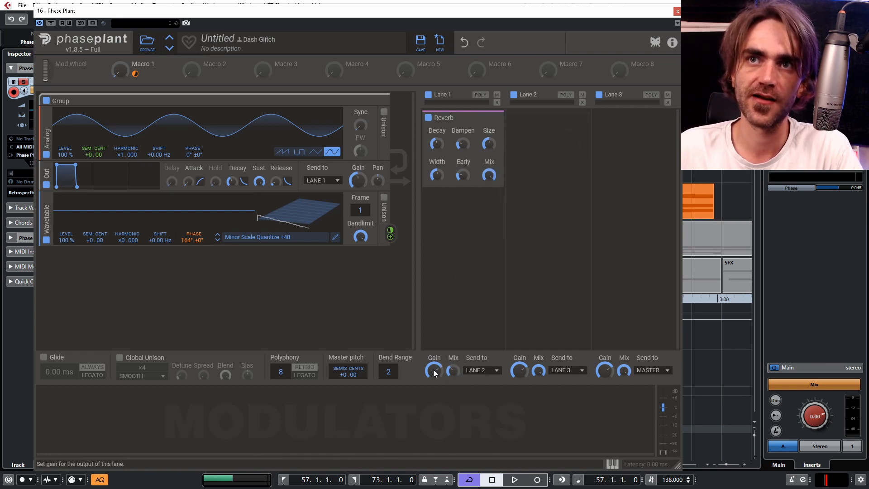
click(457, 206)
click(534, 230)
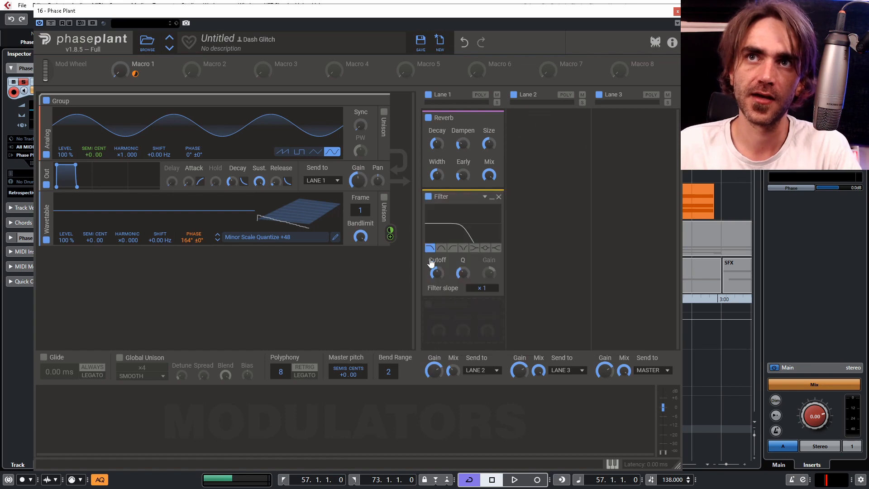
click(457, 305)
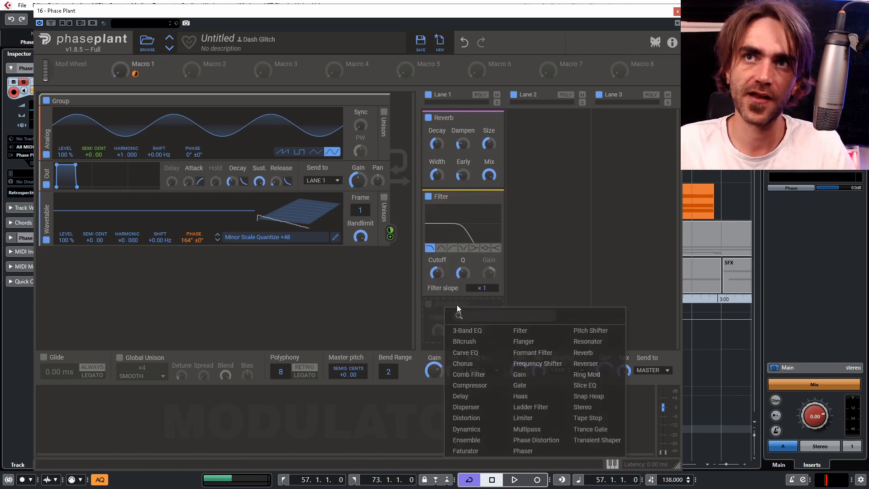
click(535, 331)
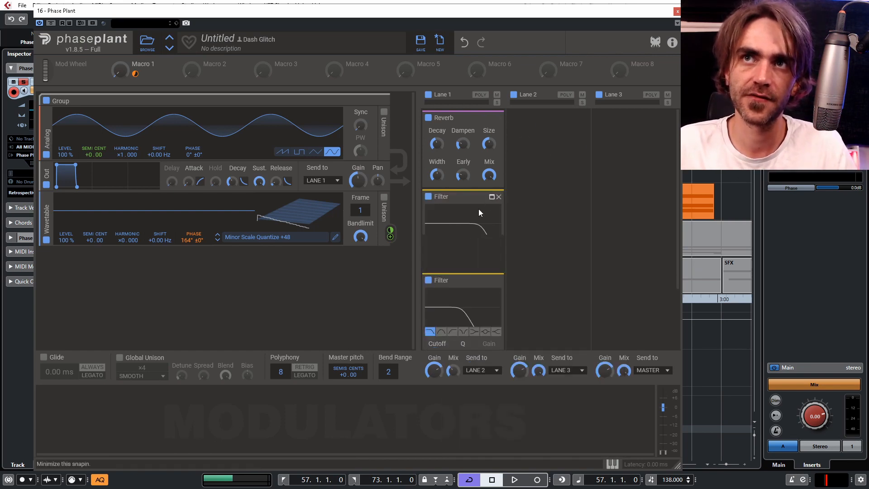
- Raise the Reverb's decay slightly and collapse both Filters in Lane 1
click(453, 263)
drag(434, 291, 435, 285)
drag(437, 144, 437, 136)
click(492, 197)
click(492, 197)
click(492, 211)
- Add a Disperser to Lane 1, duplicate it further down the effect chain, and raise the lane's mix
click(456, 241)
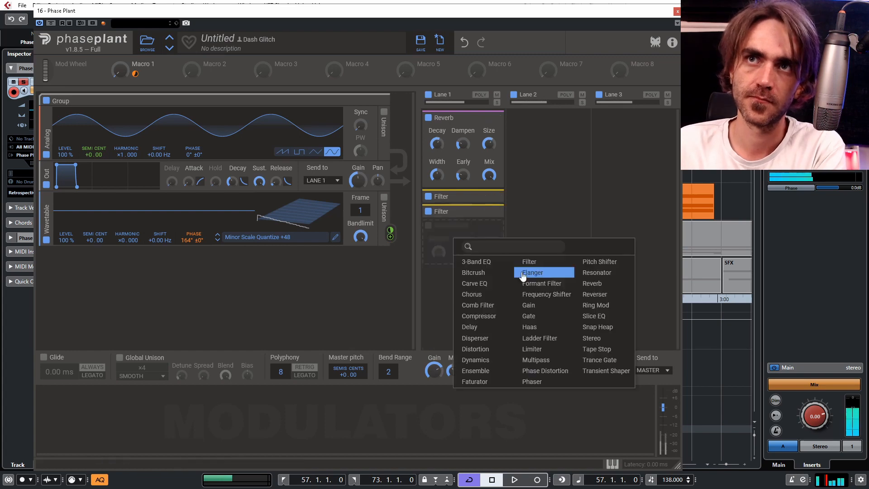
click(474, 339)
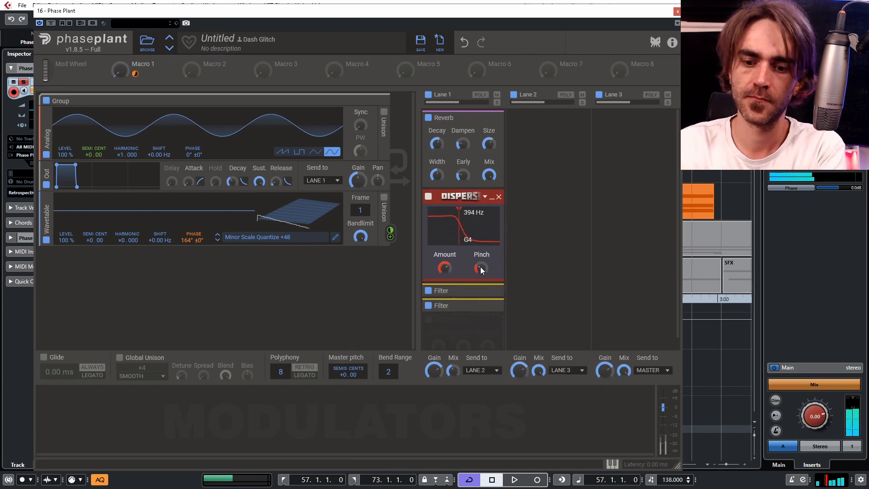
drag(450, 198, 471, 285)
drag(453, 370, 453, 335)
click(428, 196)
click(428, 197)
- Place another copy of the Disperser between the two Filters and raise the pinch of one Disperser
drag(469, 196, 477, 302)
scroll(468, 136, down, 6)
drag(481, 270, 481, 236)
scroll(447, 163, up, 4)
scroll(447, 249, up, 3)
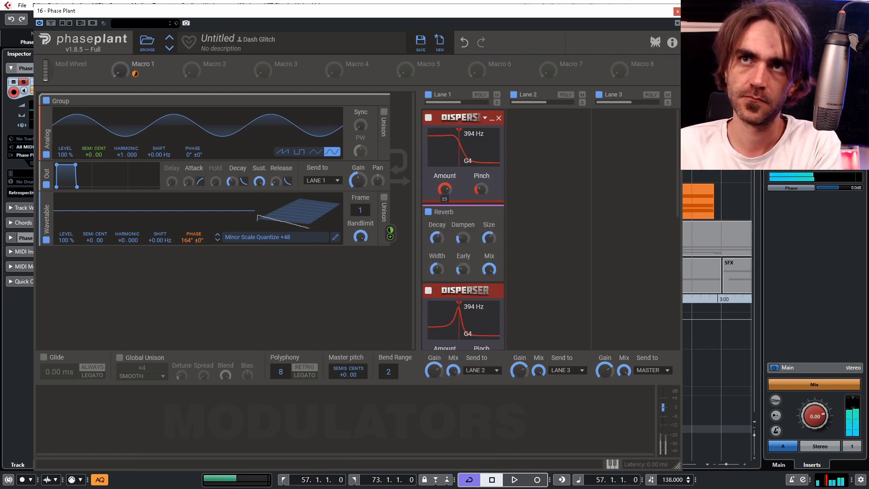
- Lower the frequency of the Disperser above the Reverb and collapse all the Dispersers in Lane 1
mouse_move(459, 147)
mouse_down()
mouse_move(481, 147)
mouse_move(442, 147)
mouse_up()
click(492, 118)
click(492, 211)
click(492, 227)
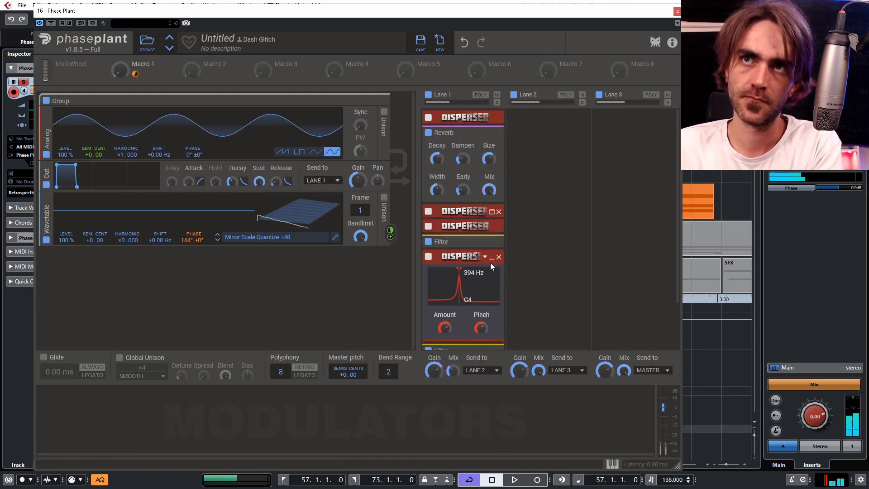
click(492, 257)
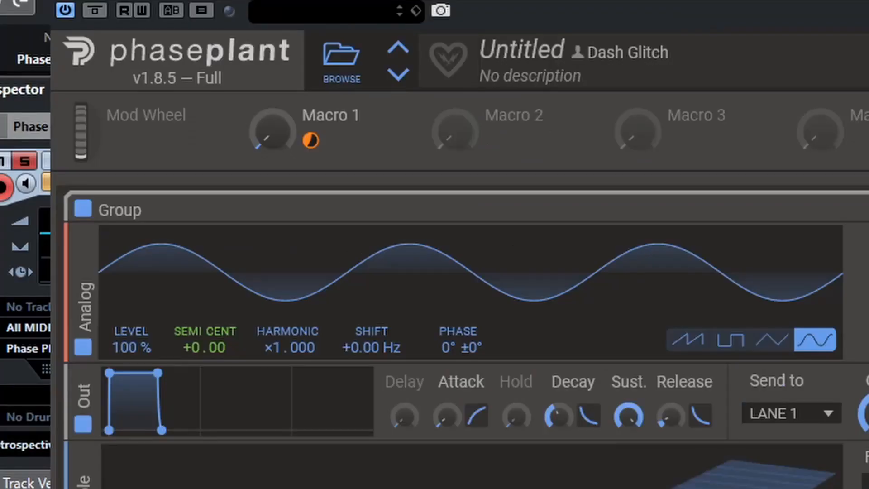
- Turn Macro 1 slightly to check how the quantized pitches sound through the effects
mouse_move(274, 153)
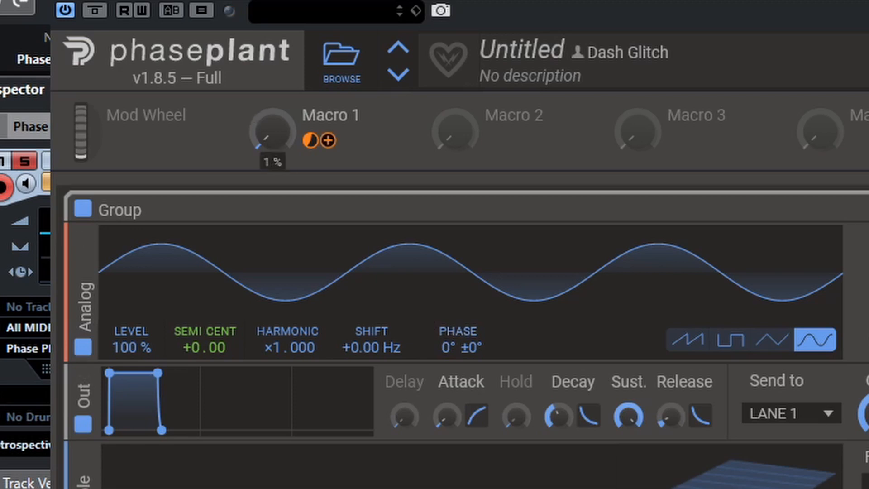
mouse_move(274, 153)
mouse_down()
mouse_move(274, 120)
mouse_move(274, 153)
mouse_up()
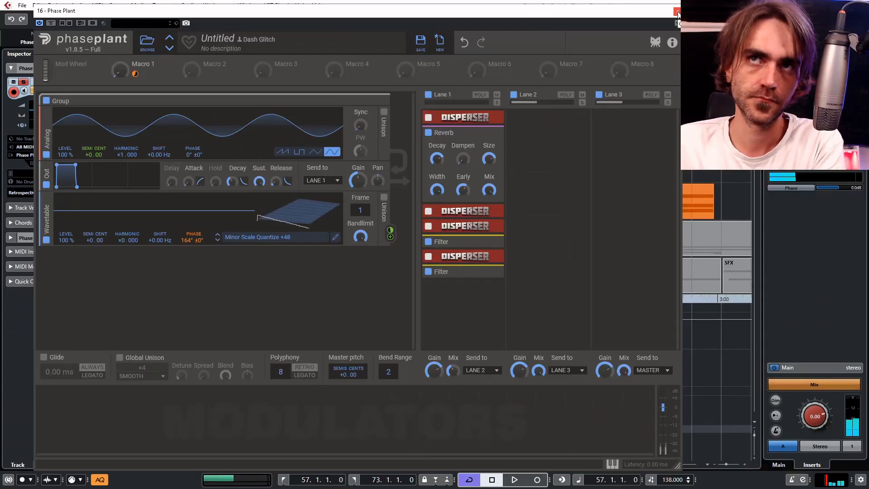
click(56, 405)
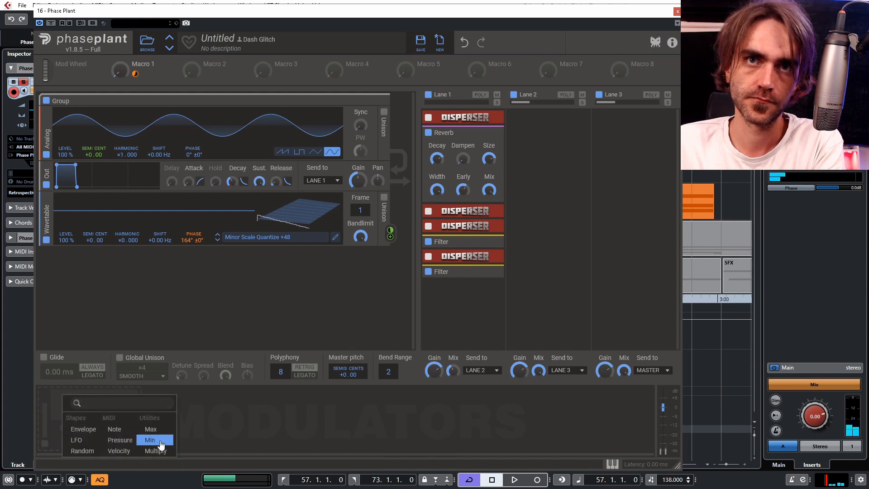
click(285, 417)
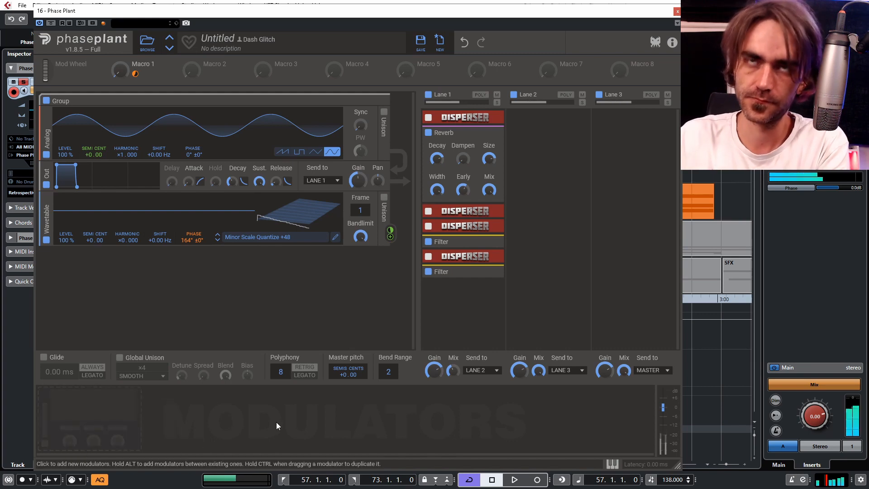
mouse_move(120, 70)
mouse_down()
mouse_move(120, 49)
mouse_move(120, 72)
mouse_up()
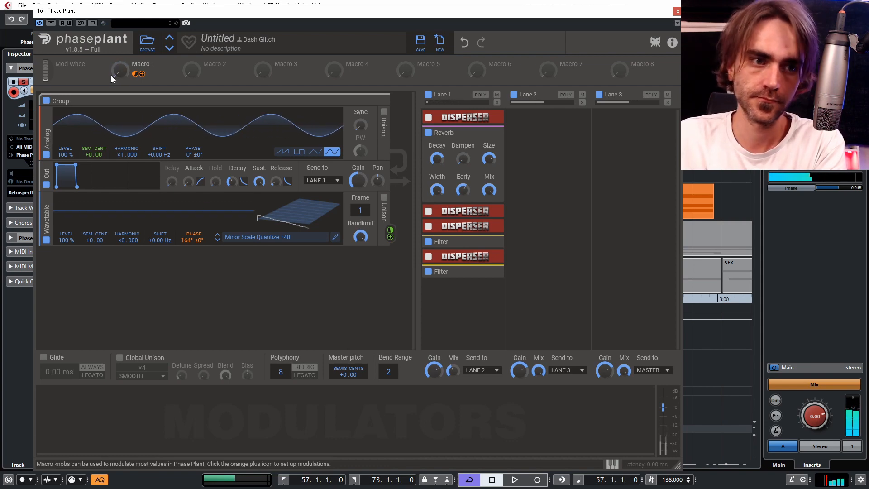
- Add a tempo-synced Random modulator, make its output unipolar, and assign it to modulate Macro 1
click(113, 403)
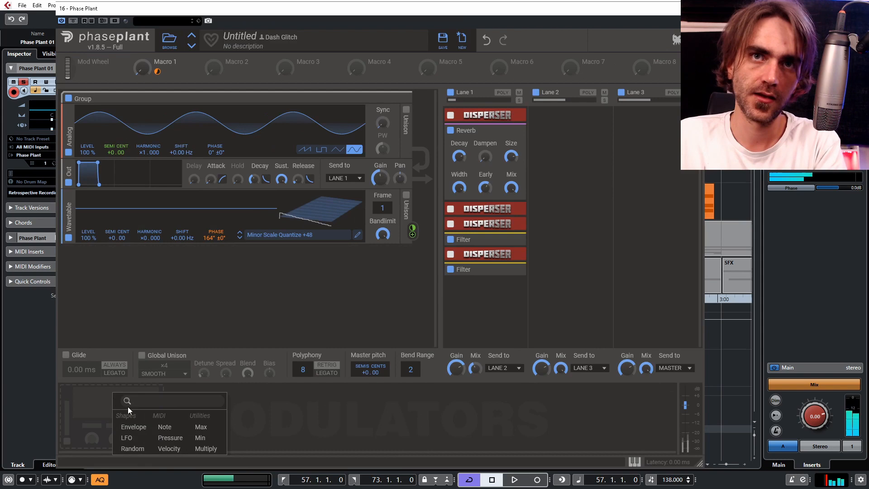
click(143, 449)
click(108, 443)
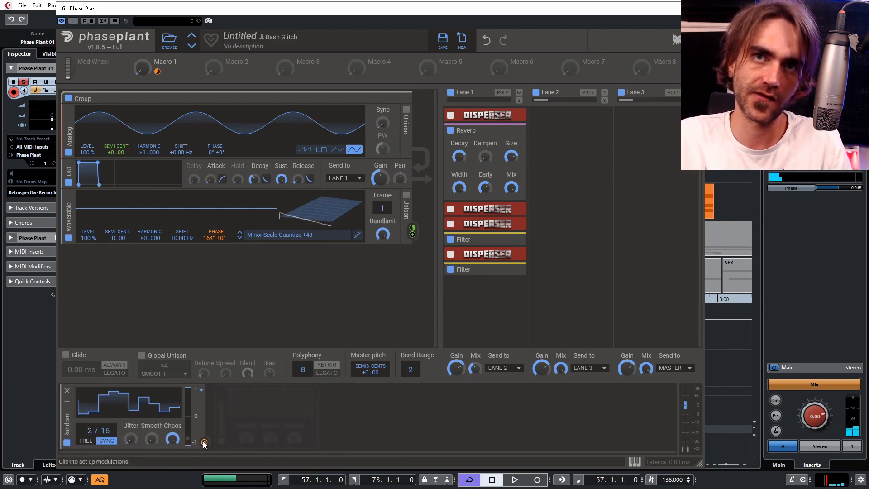
click(201, 390)
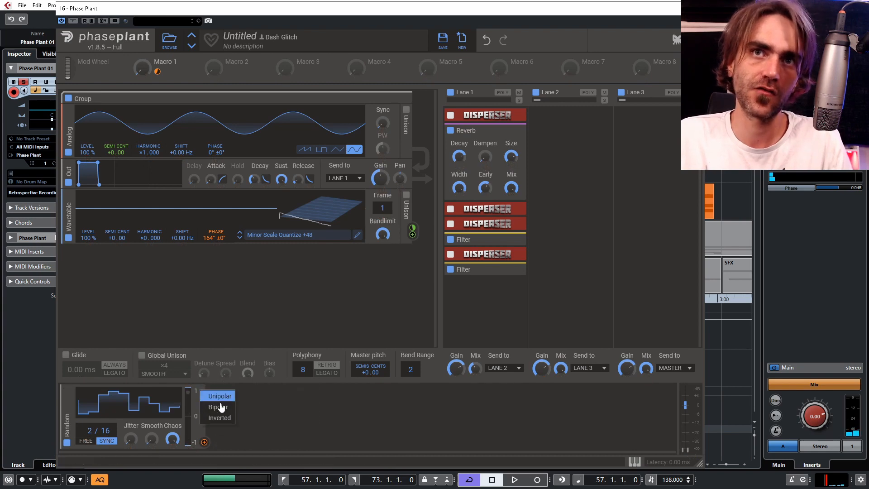
click(216, 411)
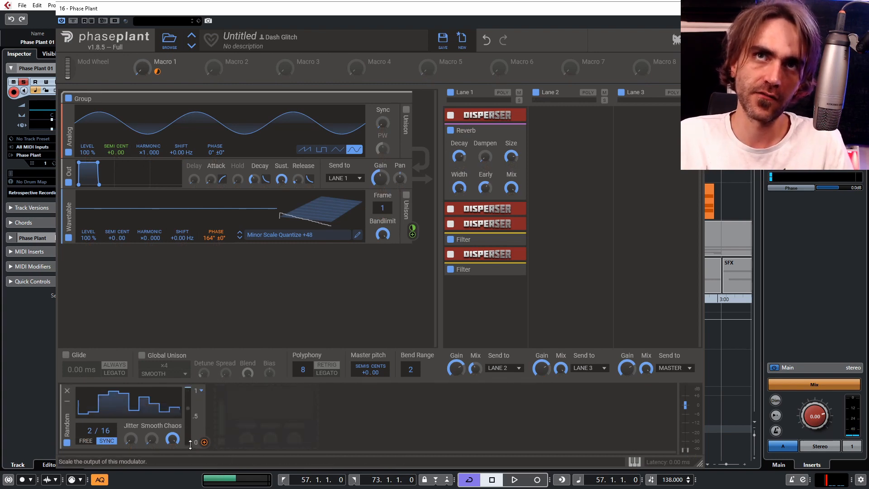
drag(204, 442, 143, 77)
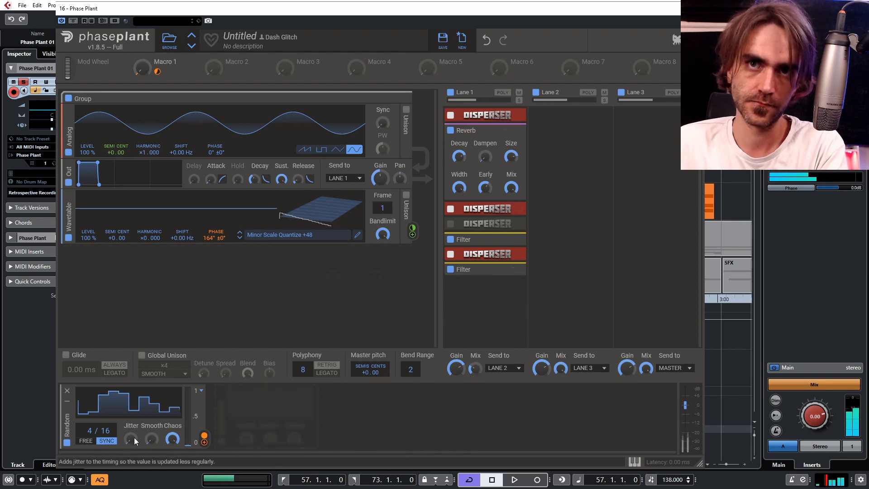
- Turn the Random modulator's output depth down to zero, and assign Macro 2, renamed "Randomization", to control that depth
drag(188, 441, 175, 483)
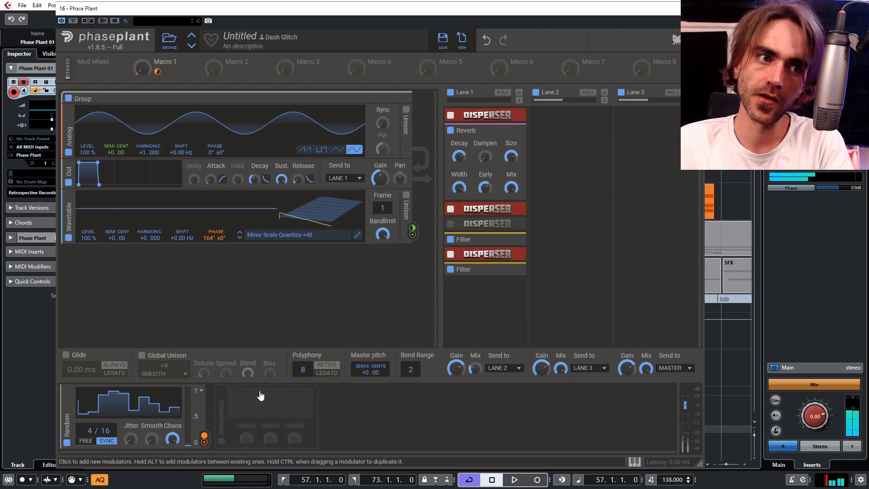
mouse_move(188, 442)
mouse_down()
mouse_move(193, 193)
mouse_move(188, 448)
mouse_up()
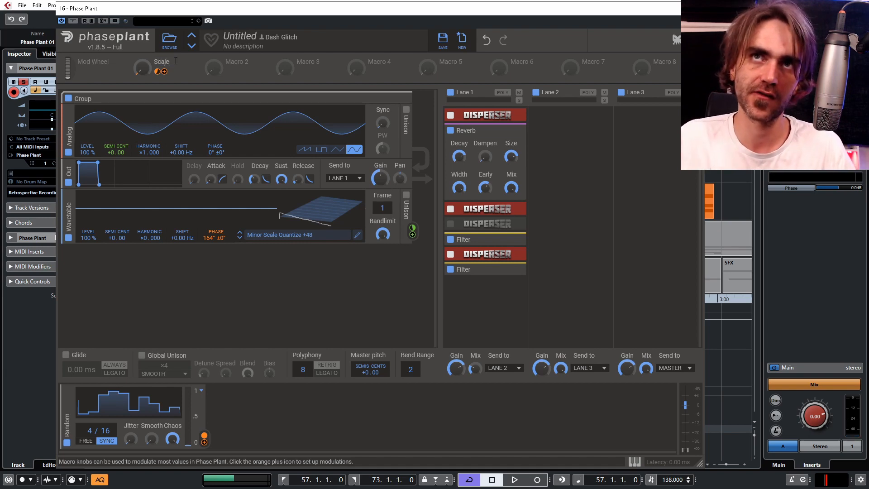
click(229, 72)
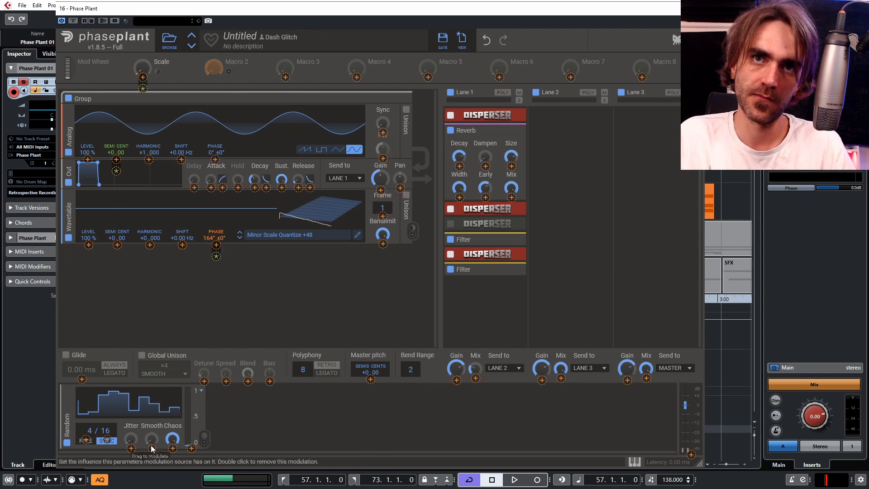
click(339, 407)
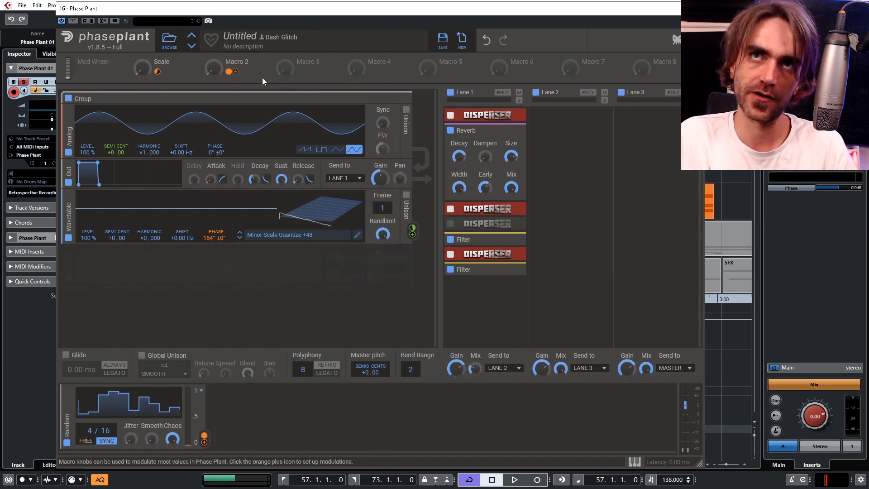
text(Randomization)
key(Return)
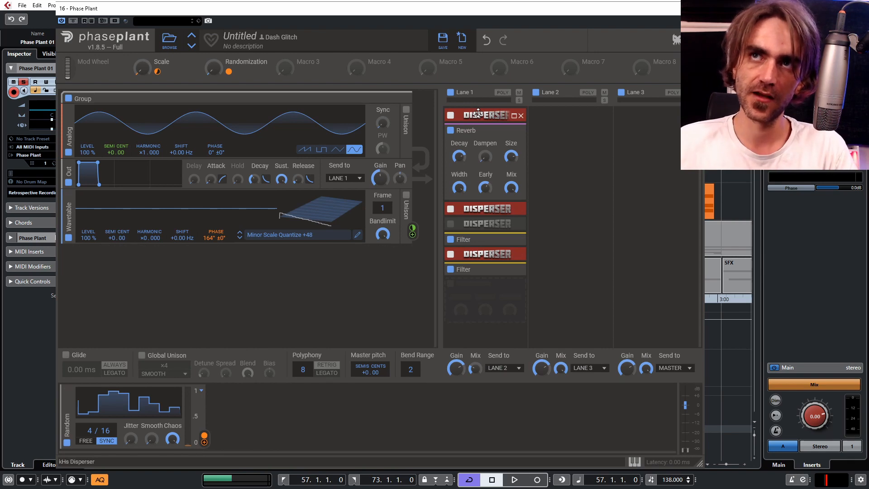
- Move the Lane 1 effects to Lane 2 in the same order, removing the bypassed Disperser
drag(477, 112, 560, 136)
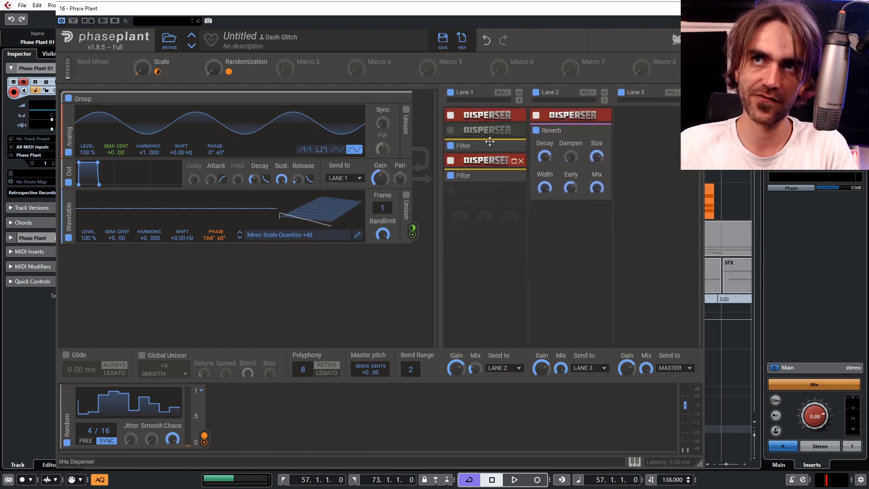
drag(479, 118, 569, 212)
click(519, 116)
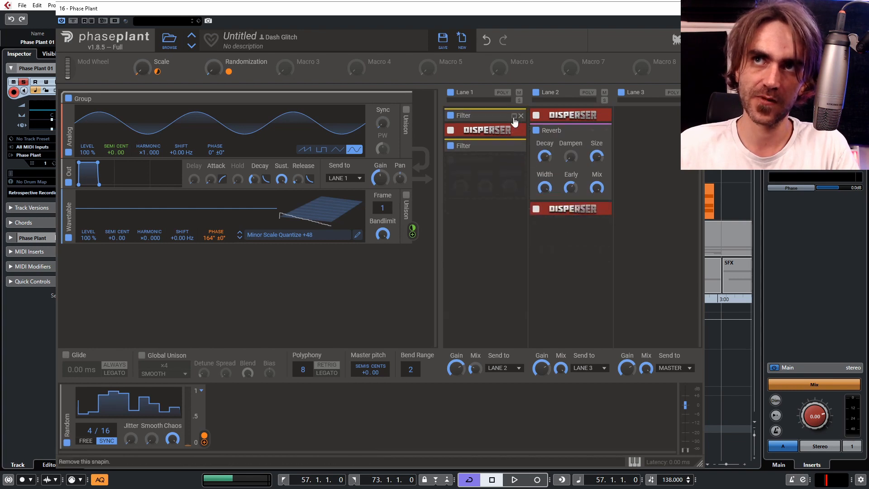
drag(470, 117, 562, 246)
drag(484, 117, 564, 285)
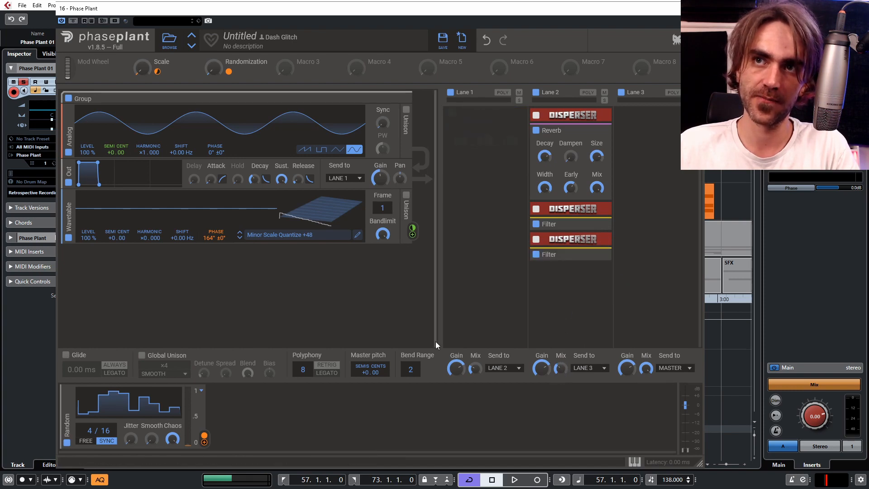
- Add a Trance Gate to Lane 1, close the Phase Plant window, and open the Phase Plant 01 MIDI part in Cubase
click(461, 122)
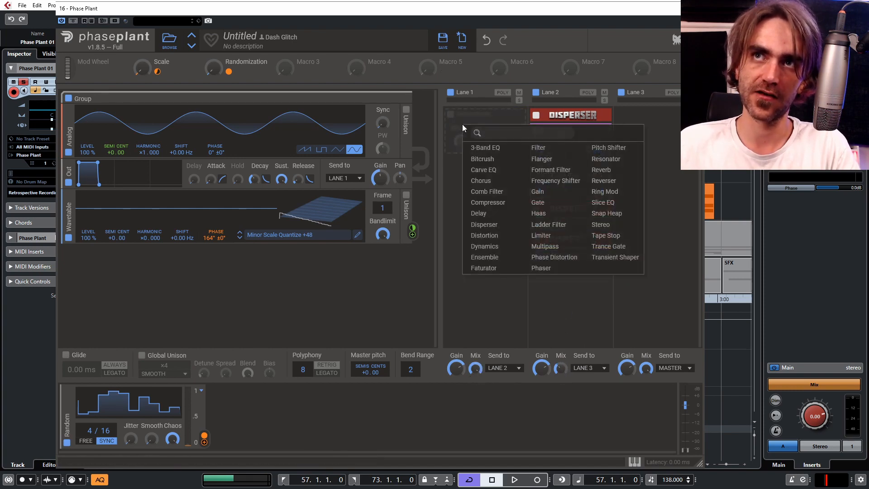
click(612, 249)
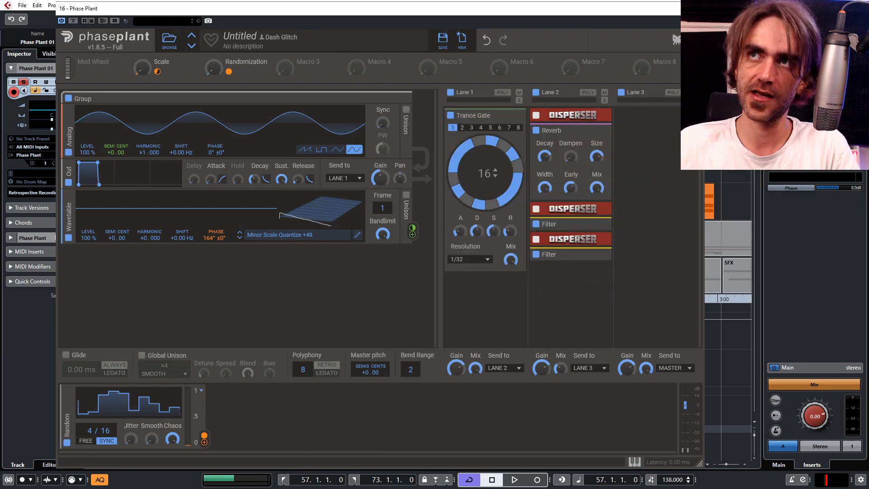
click(695, 8)
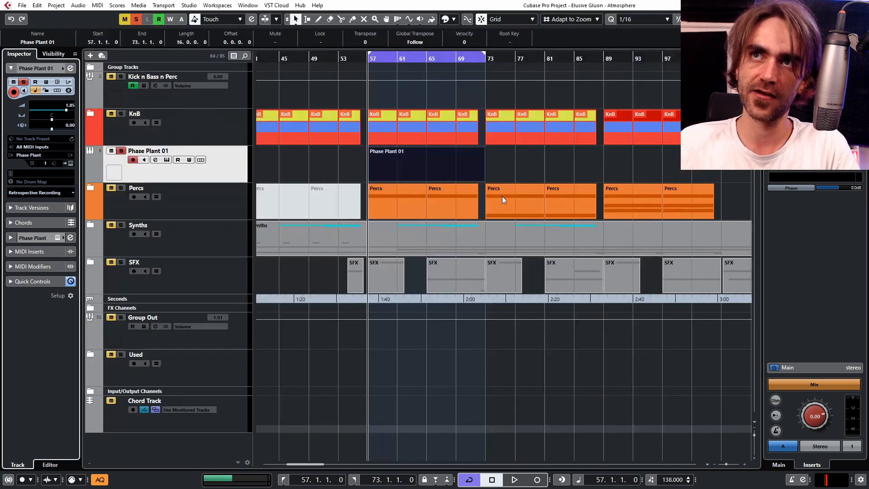
double_click(399, 161)
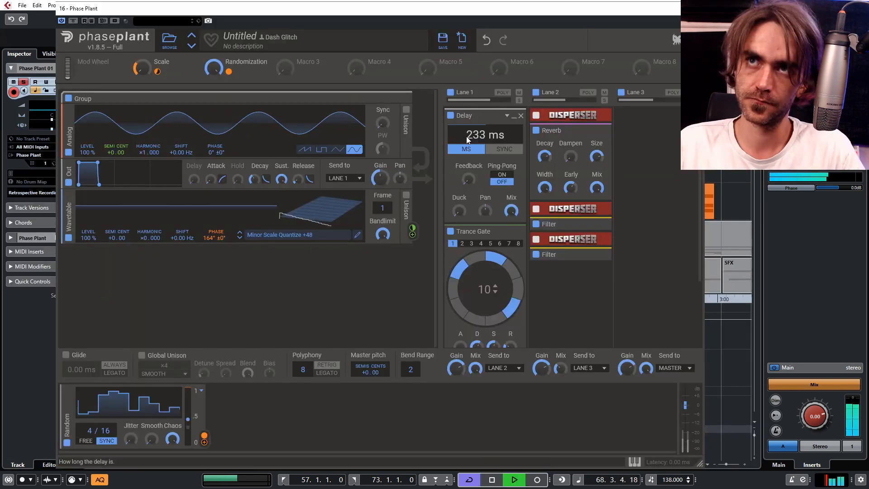
- Add an LFO modulator beside the Random modulator and stop playback
click(266, 421)
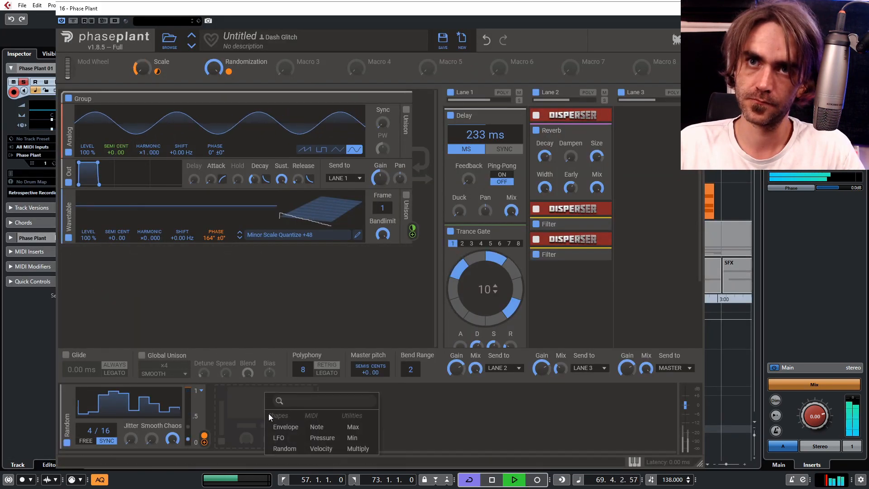
click(278, 438)
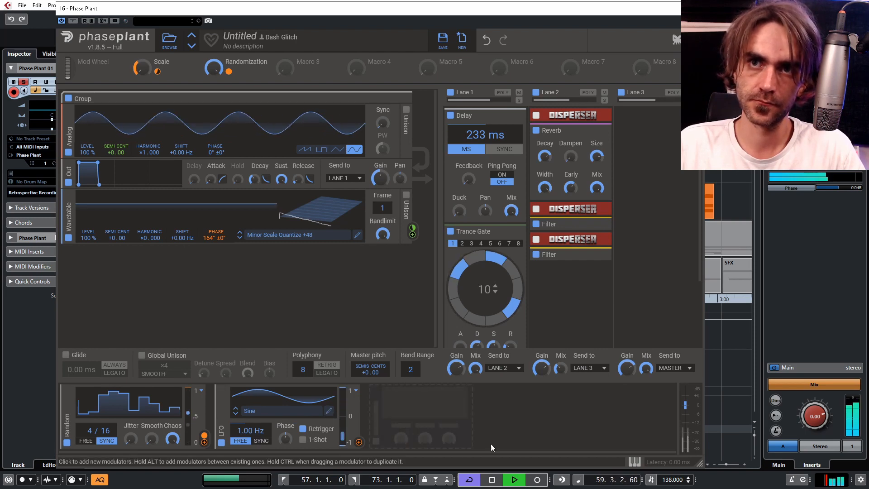
key(space)
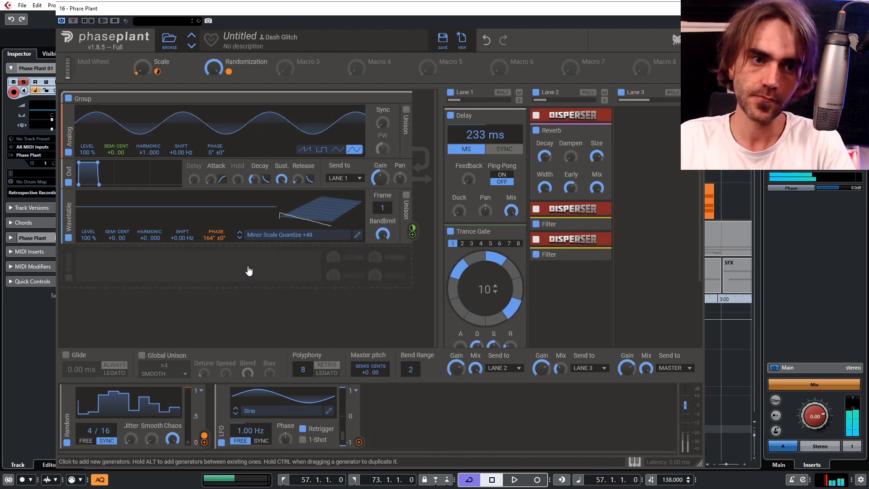
- Turn the Randomization macro down to zero and assign the LFO to modulate it
click(359, 442)
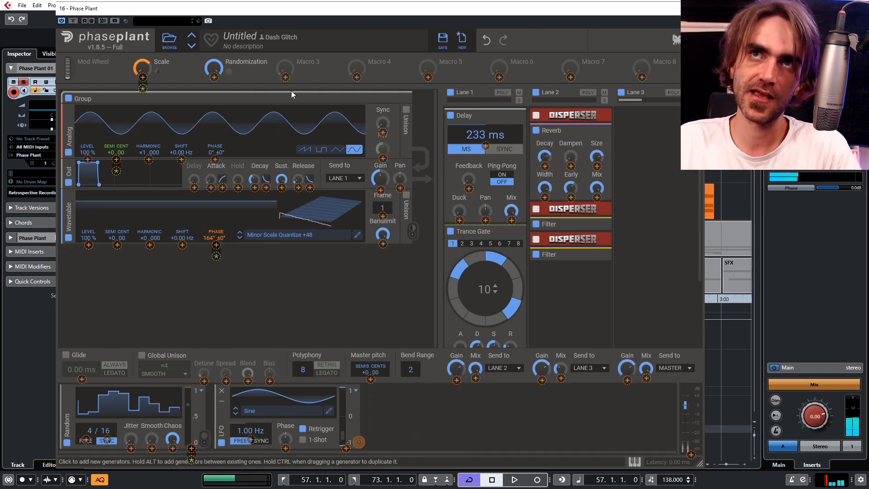
drag(214, 69, 215, 172)
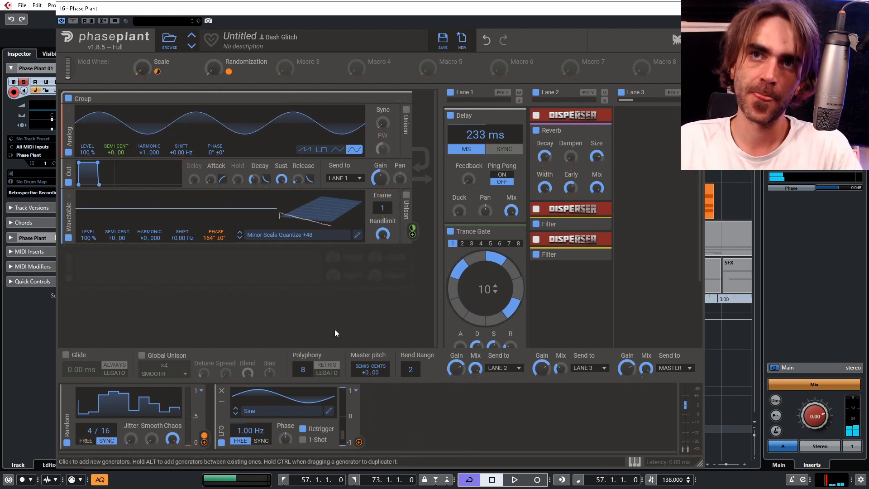
click(359, 442)
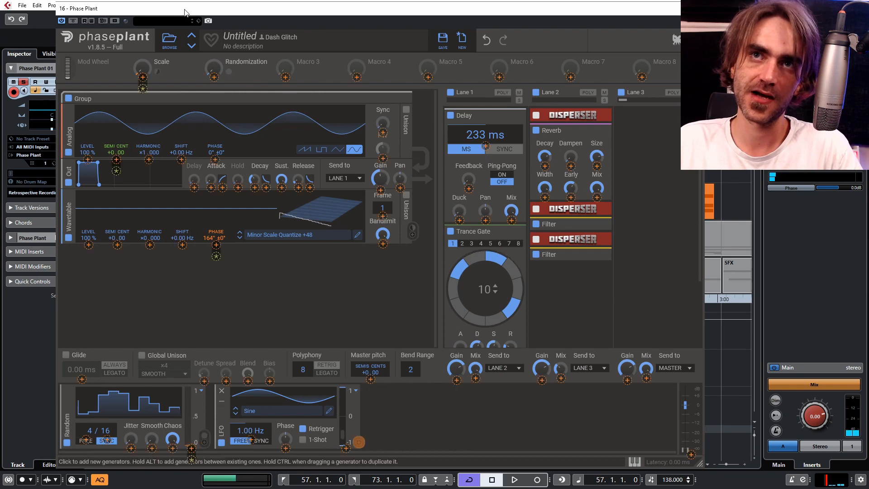
click(214, 83)
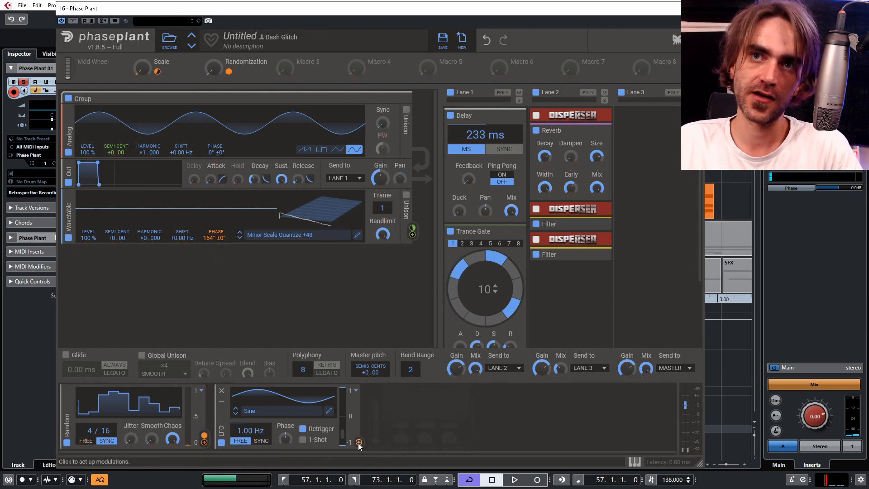
click(359, 442)
click(214, 77)
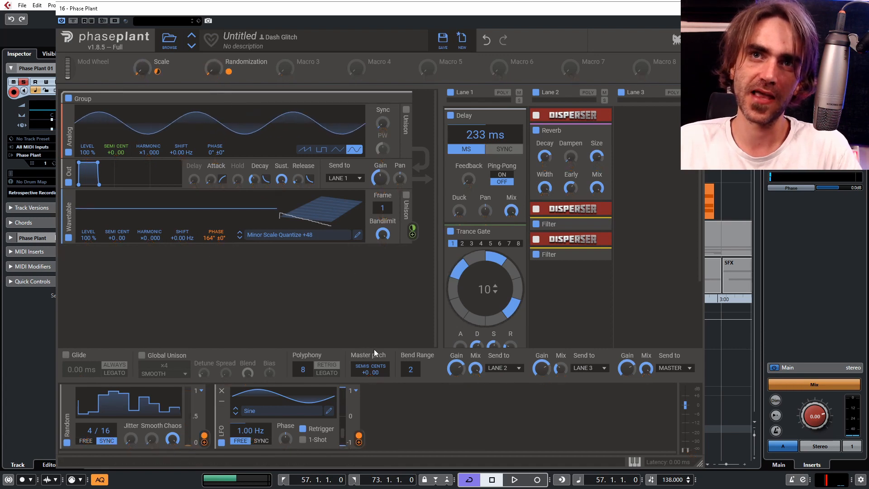
- Switch the LFO to a tempo-synced rate and set it to 16/4
click(261, 441)
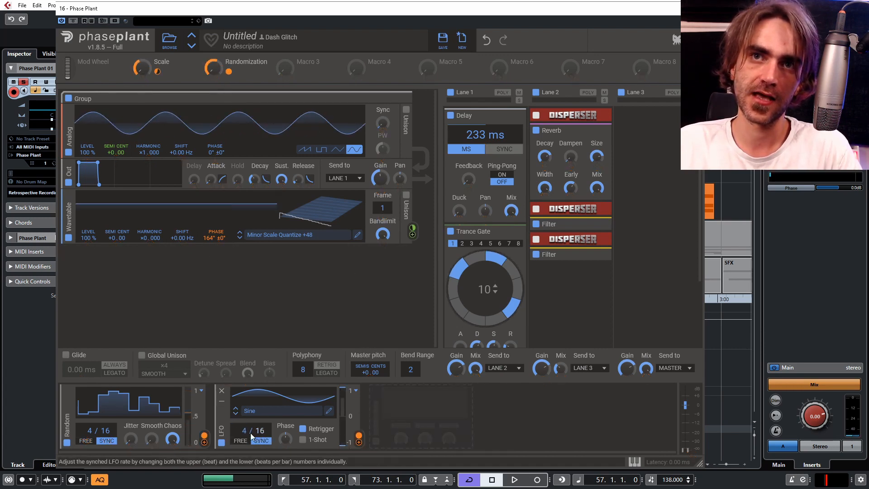
drag(245, 431, 245, 403)
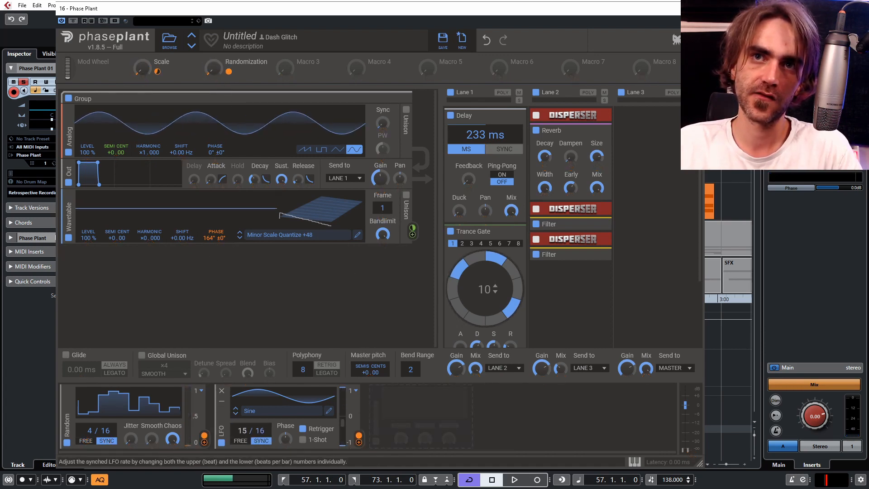
drag(261, 430, 261, 446)
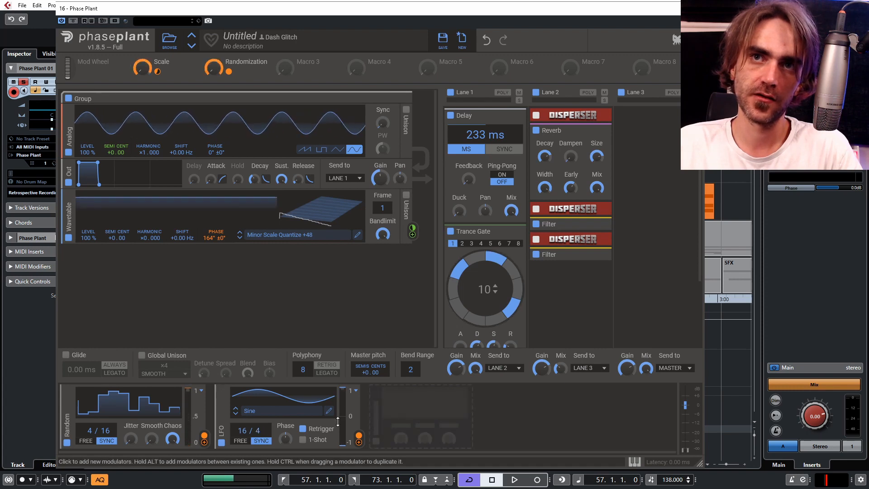
- Open the LFO's shape for editing and flatten the sine curve to -100% across its whole length
click(329, 411)
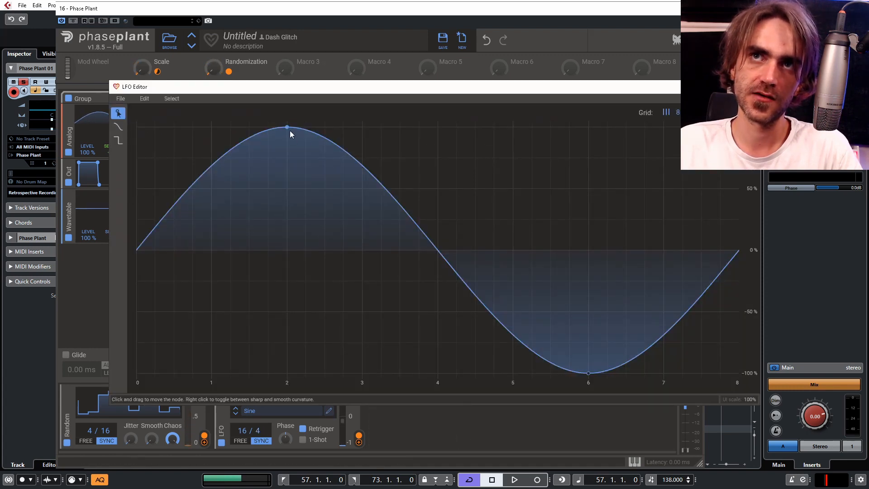
drag(287, 130, 178, 263)
drag(150, 304, 101, 433)
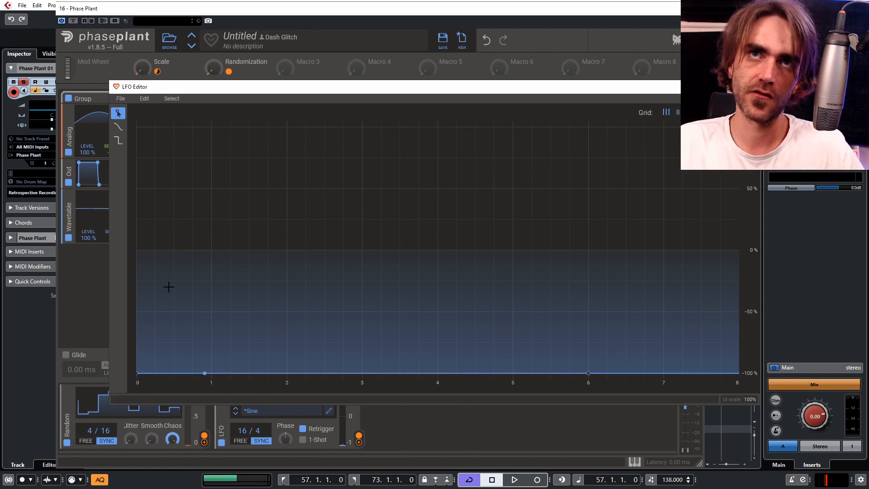
- Draw a stepped LFO shape at 100% from grid division 1 to 8, leaving the first division at -100%
click(118, 141)
drag(221, 178, 233, 110)
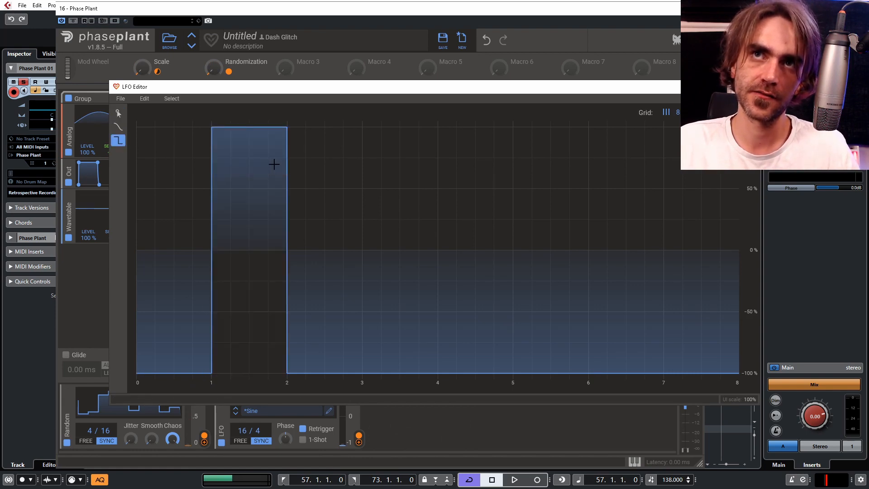
click(299, 112)
drag(299, 113, 733, 113)
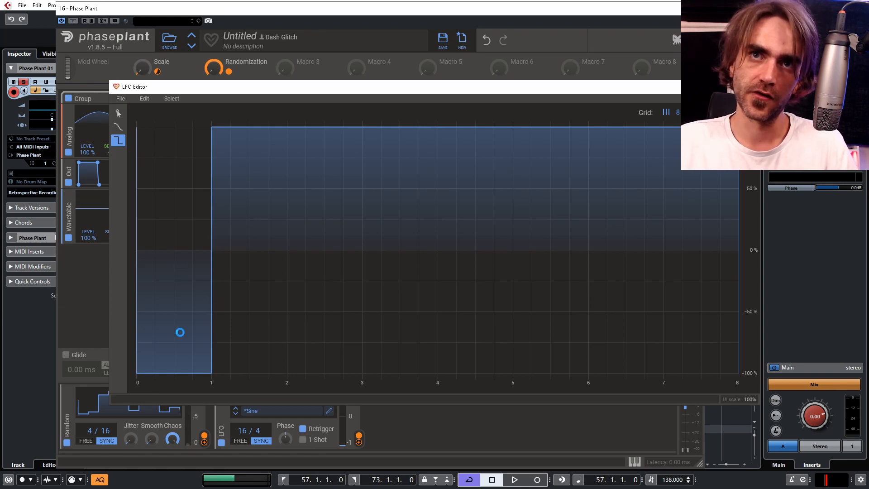